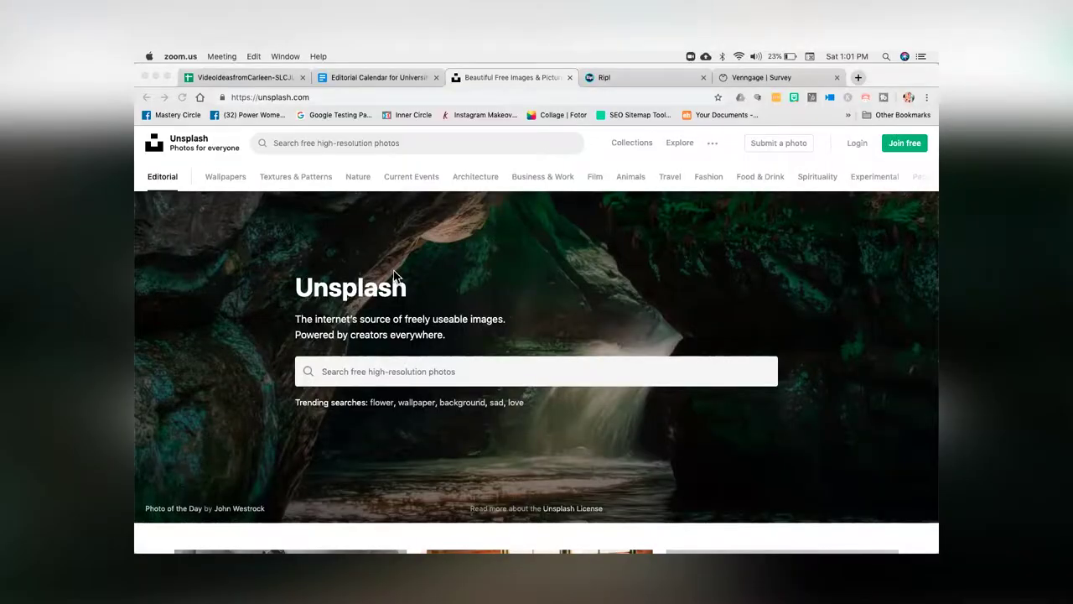
# Search Unsplash for 'frustrated' and scroll through the photo results.
pyautogui.write('frustrated')
pyautogui.press('Return')
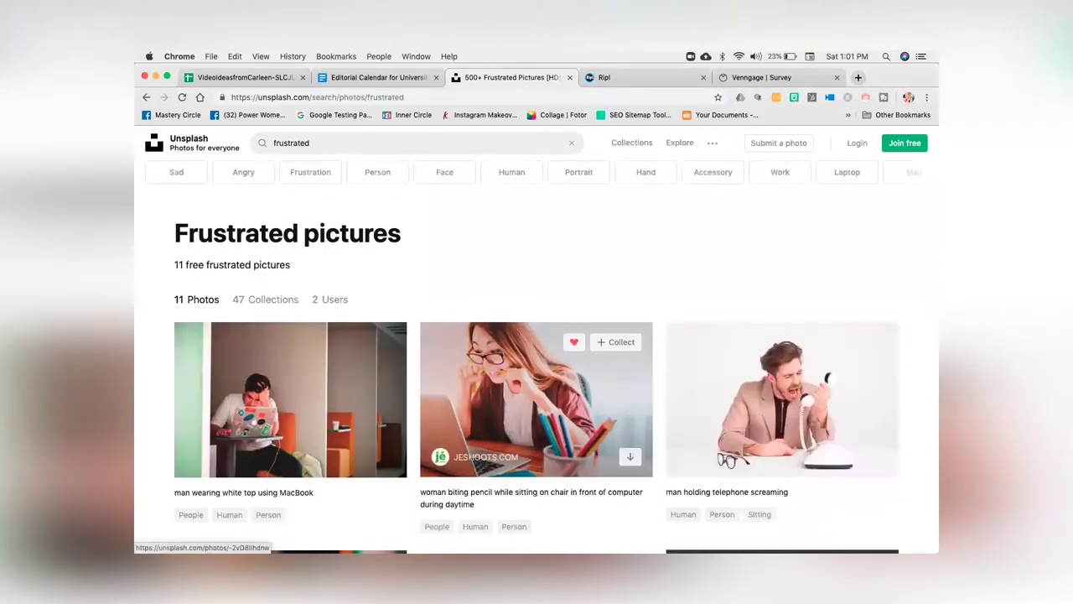
pyautogui.scroll(-2, 661, 487)
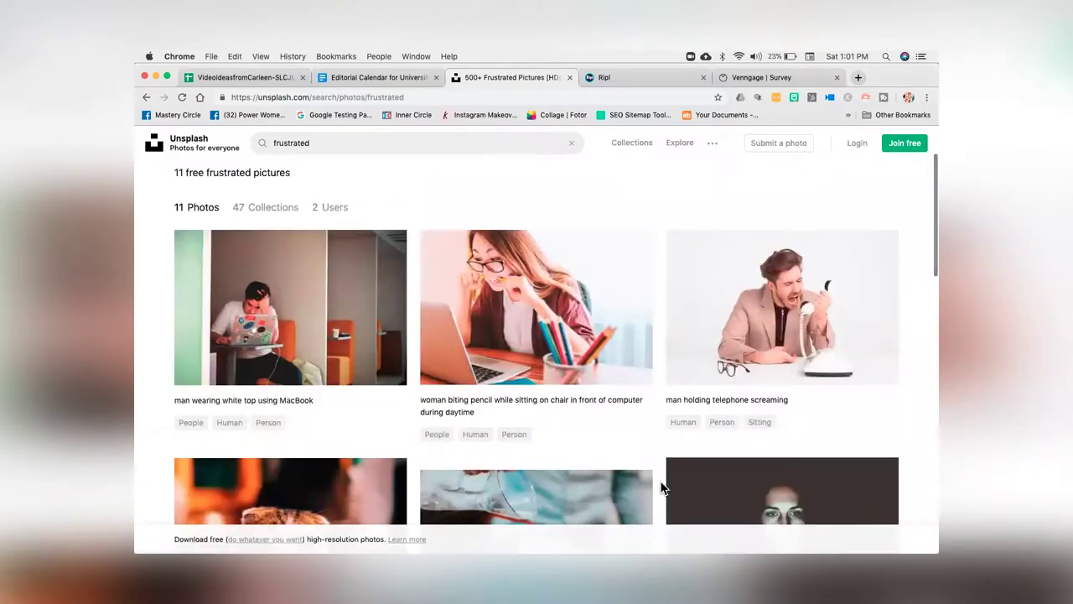
pyautogui.scroll(-5, 660, 486)
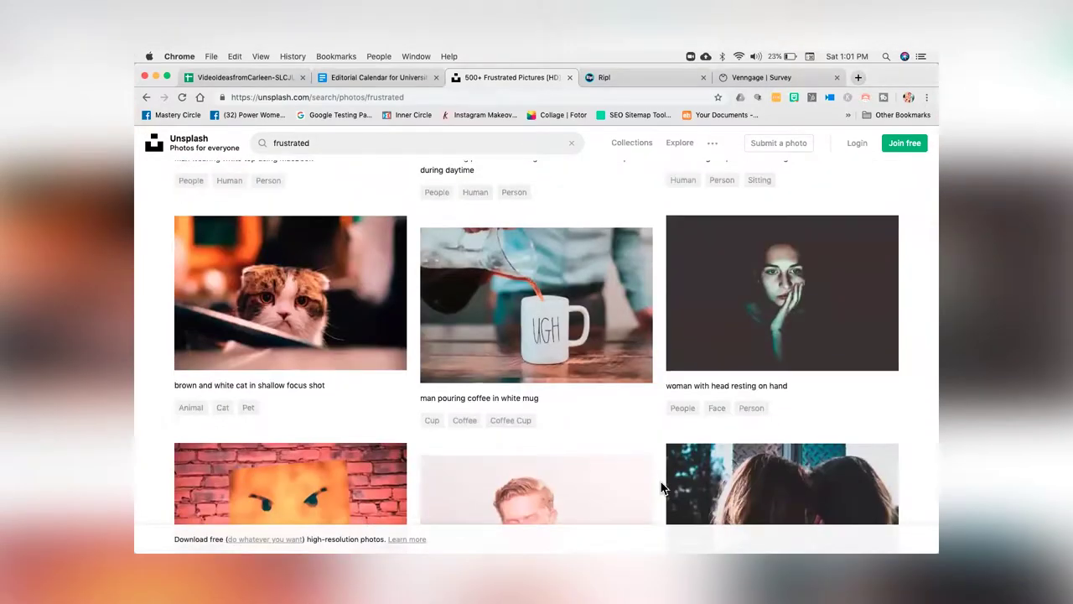
pyautogui.moveTo(564, 371)
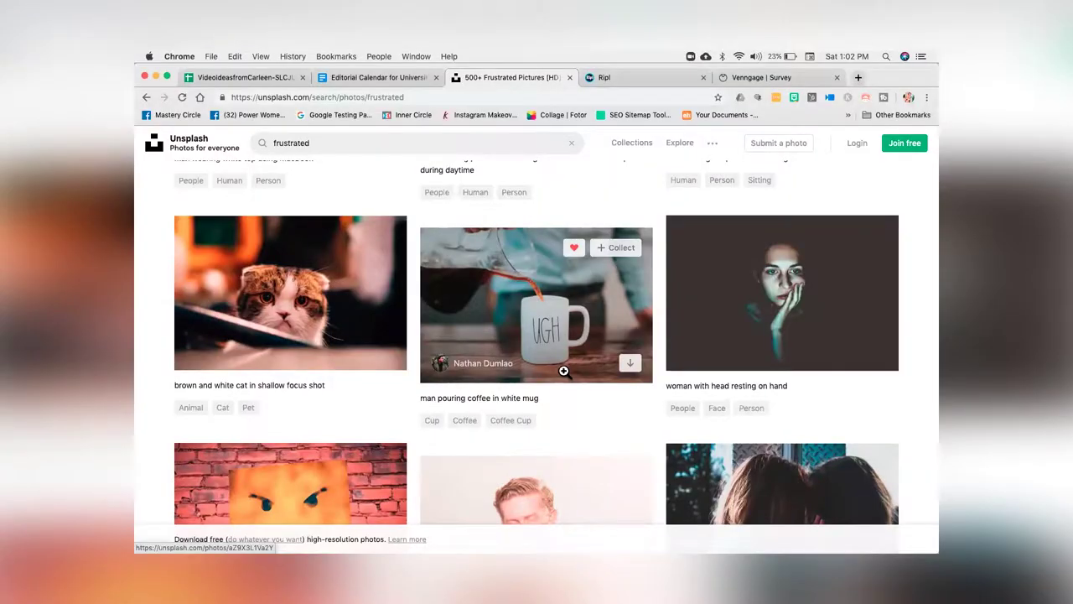
# Scroll up the 'Welcome to Ripl' home page of post designs.
pyautogui.scroll(5, 563, 370)
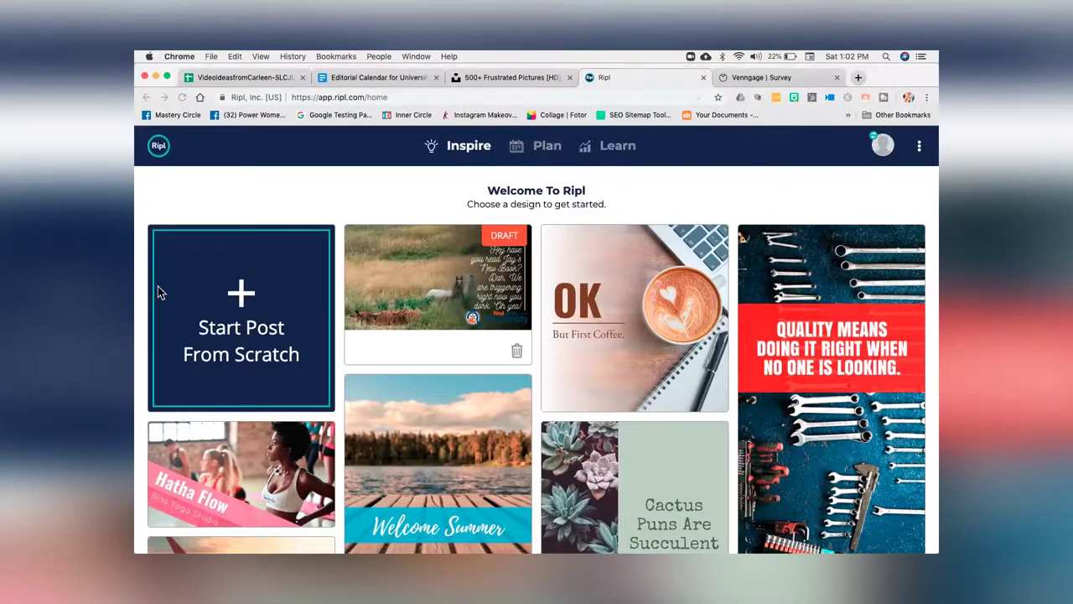
# Start a post from scratch and bring up Ripl's New & Popular design gallery.
pyautogui.click(225, 337)
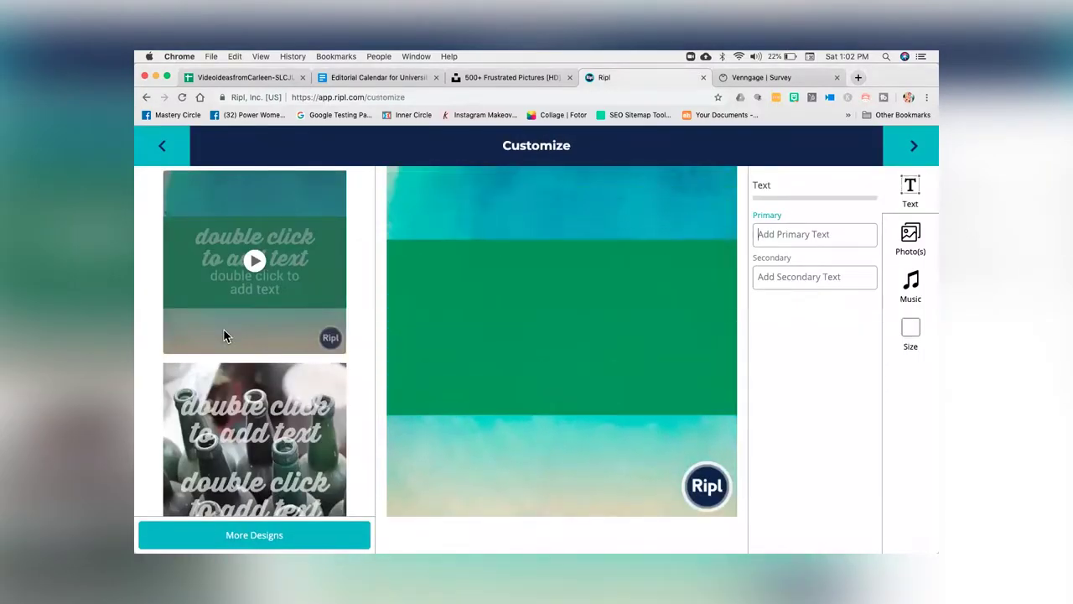
pyautogui.scroll(-1, 427, 354)
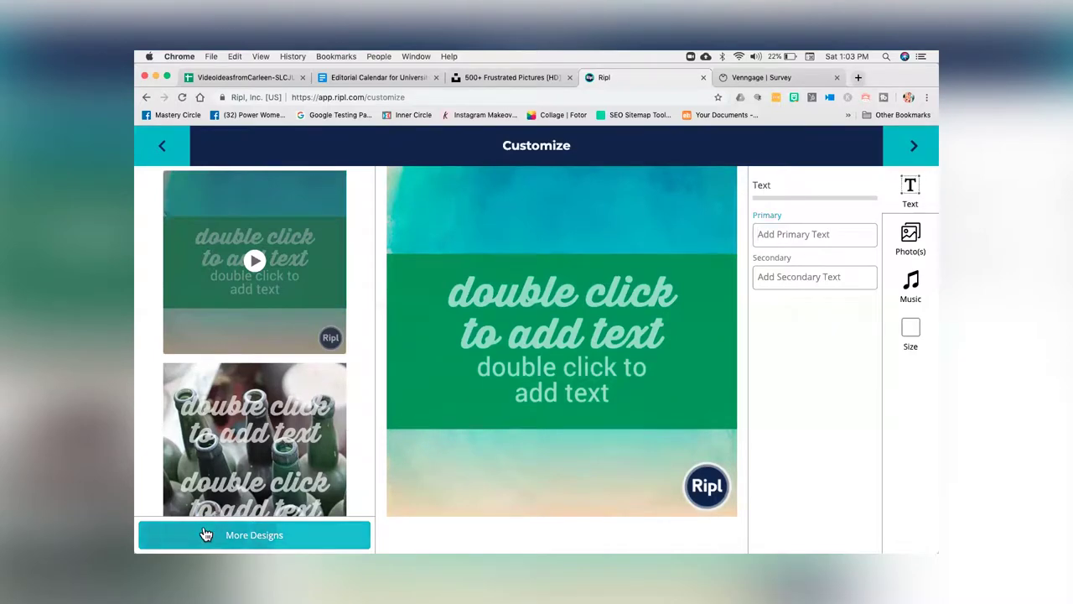
pyautogui.click(206, 535)
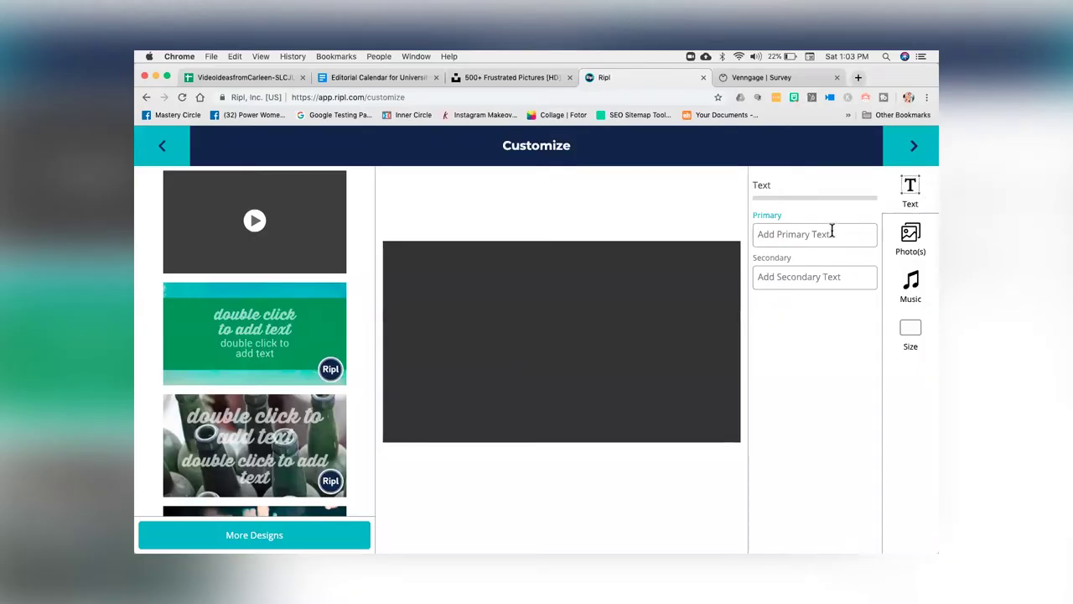
# Enter 'Findability University' as primary text and 'Empowering Businesses to Dominate…' as secondary text.
pyautogui.write('Findabilty')
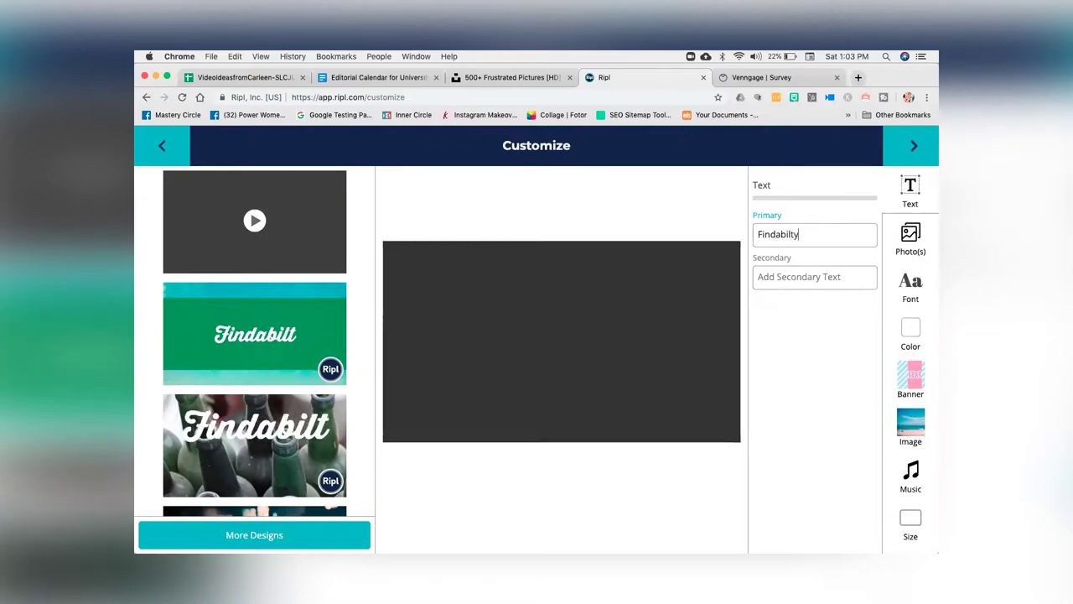
pyautogui.press('BackSpace')
pyautogui.press('BackSpace')
pyautogui.write('ity Uivers')
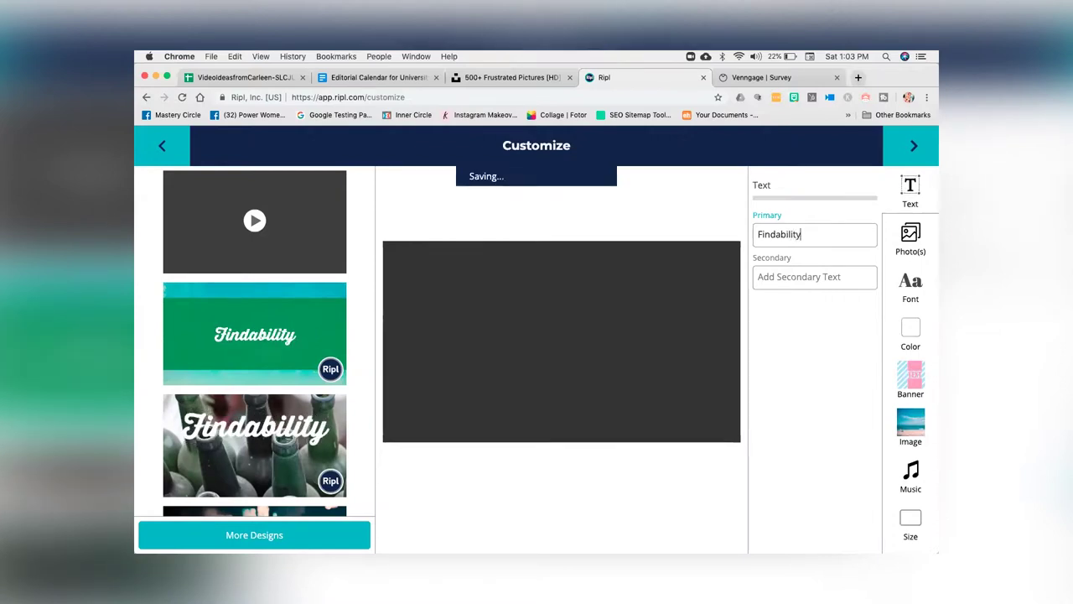
pyautogui.press('BackSpace')
pyautogui.press('BackSpace')
pyautogui.press('BackSpace')
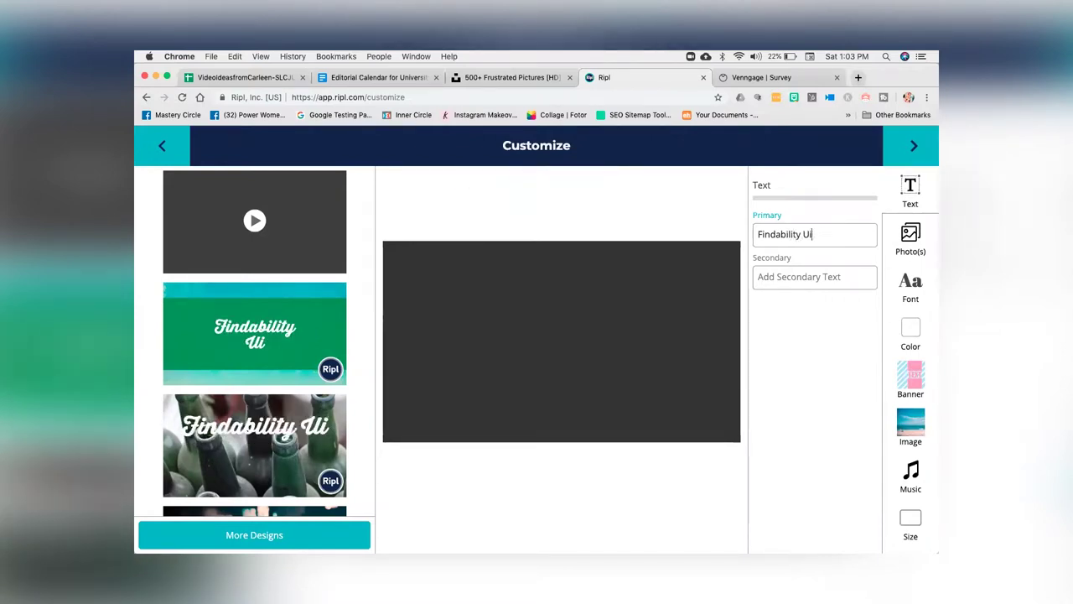
pyautogui.write('versity')
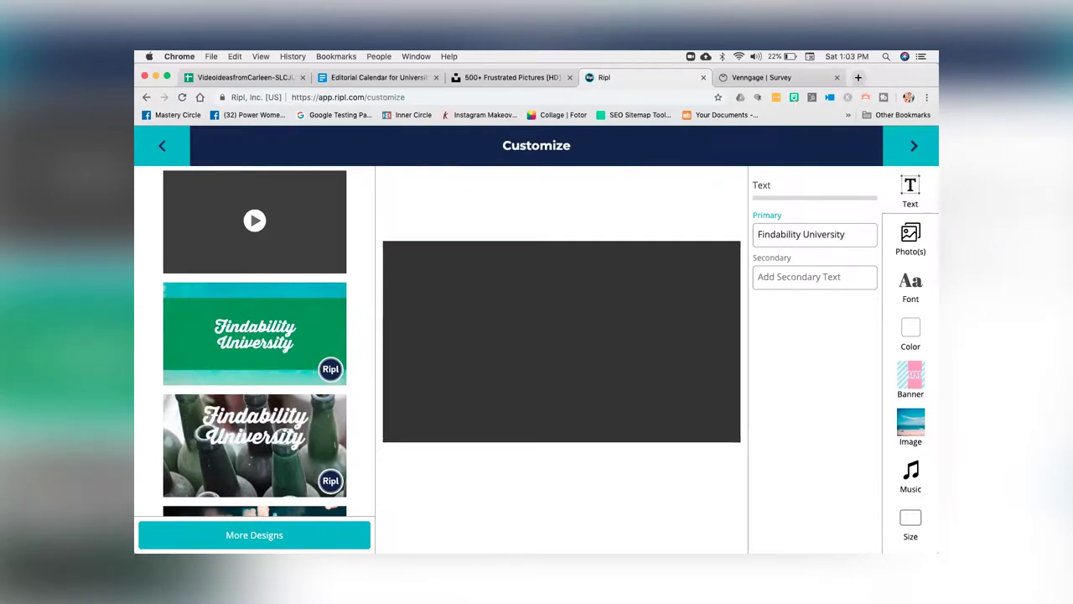
pyautogui.write('Empoweri')
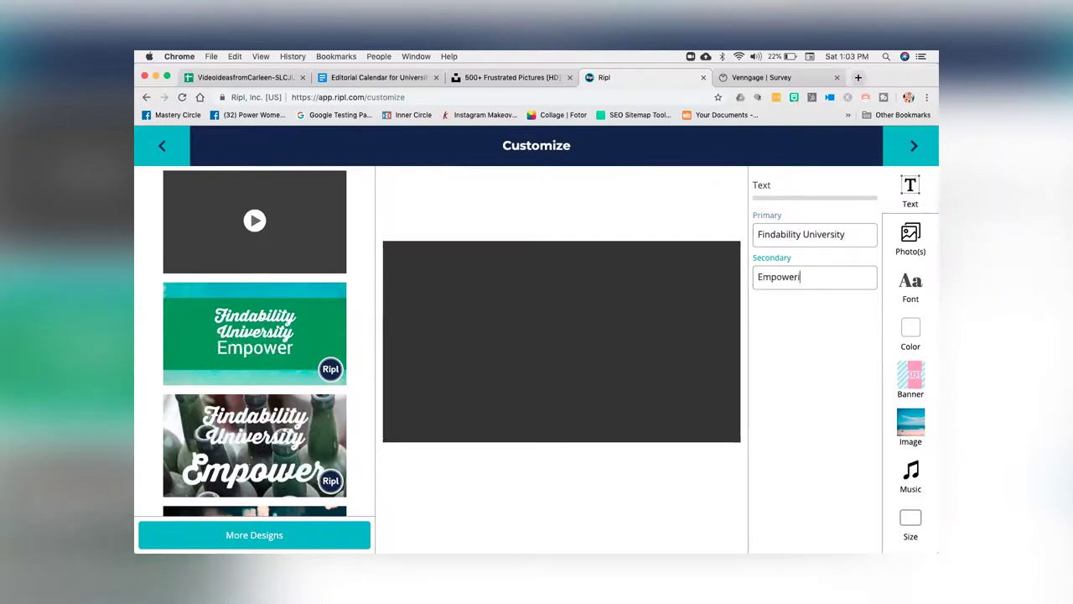
pyautogui.write('ng Businesses t')
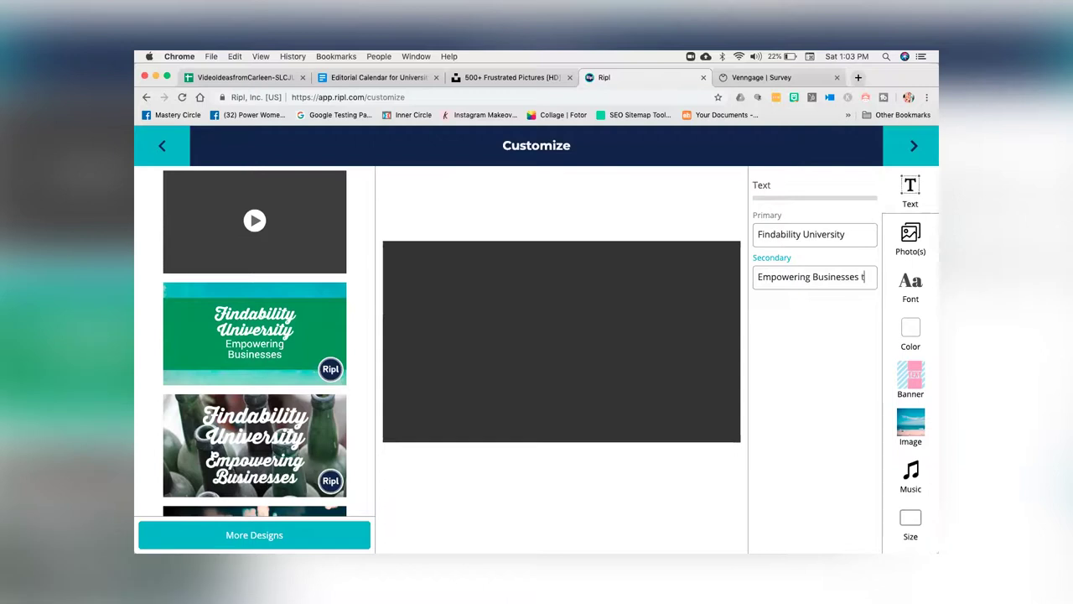
pyautogui.write('o domi')
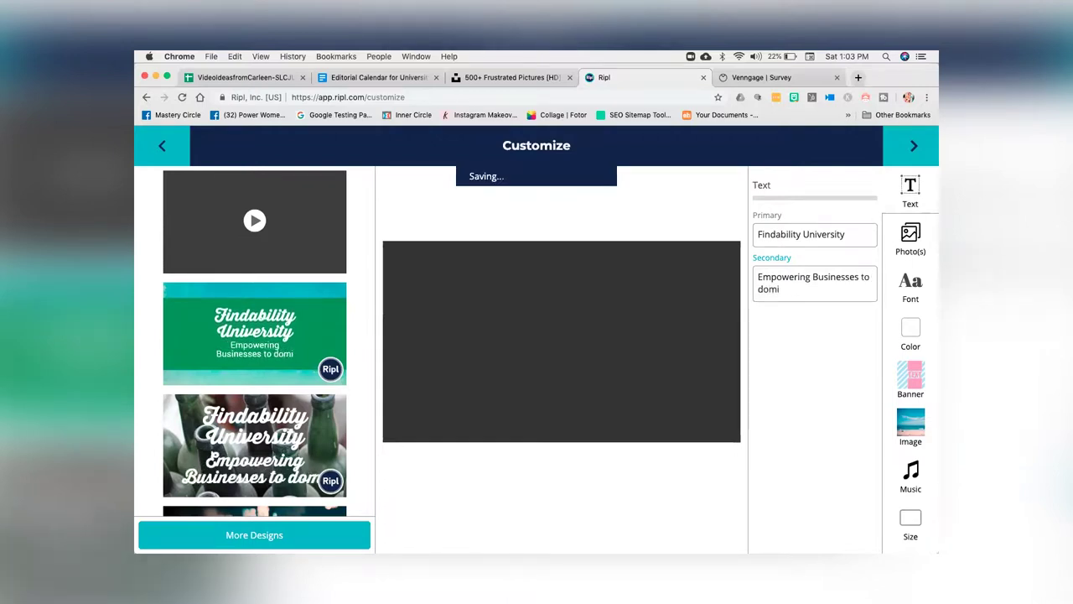
pyautogui.write('on')
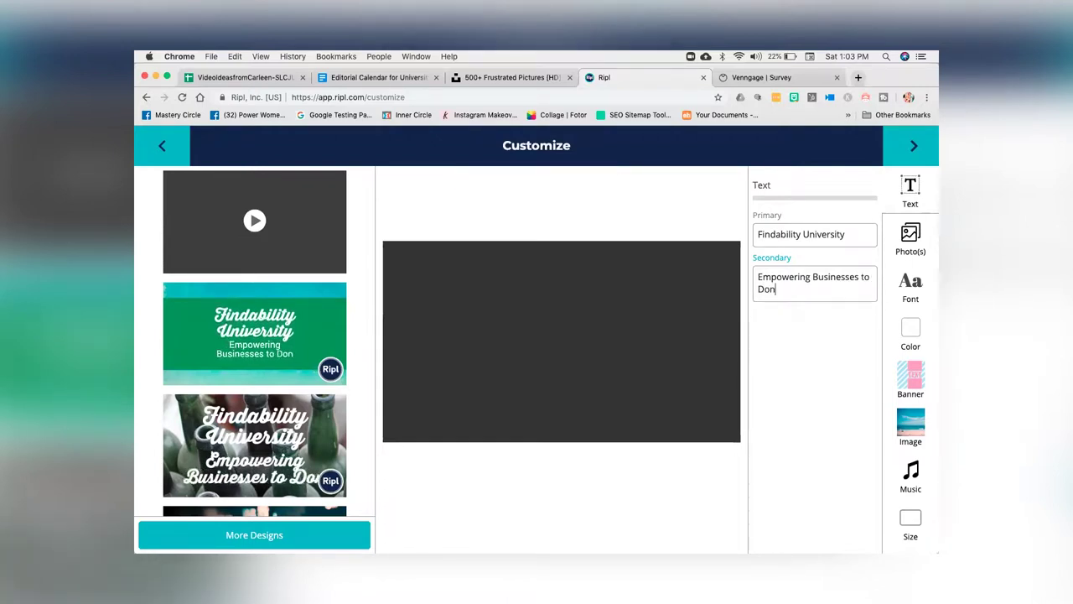
pyautogui.write('inate B')
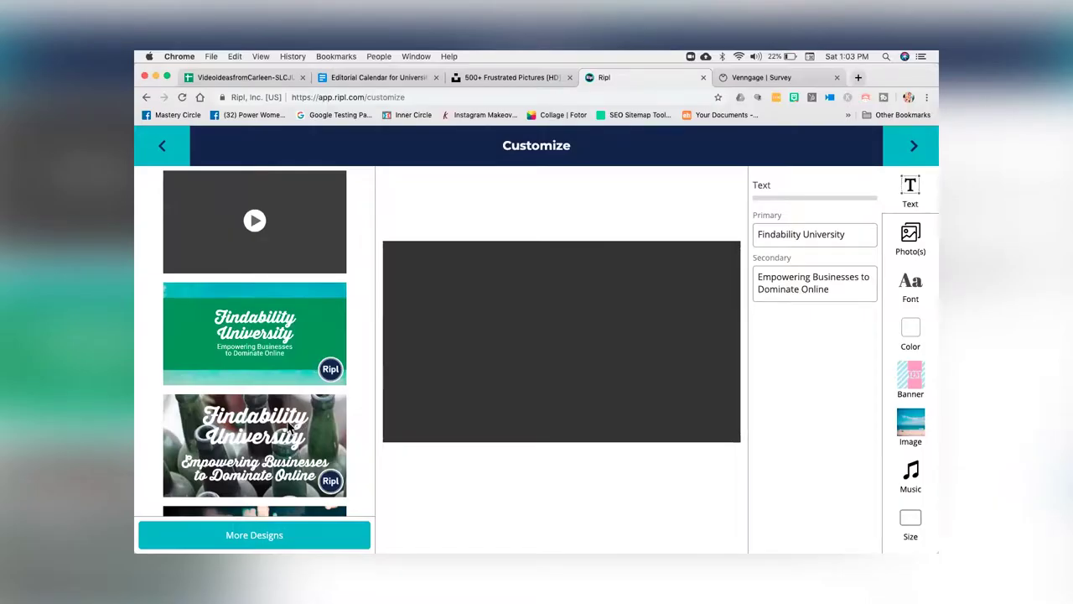
# Scroll the design thumbnails and apply the blurred city-lights bokeh design.
pyautogui.scroll(-5, 288, 426)
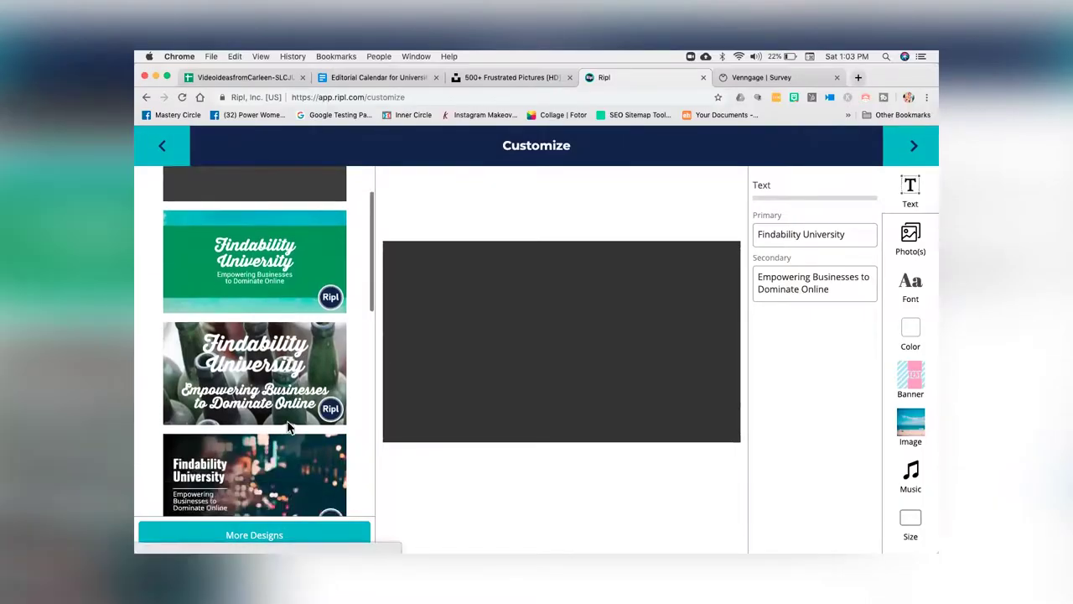
pyautogui.scroll(-6, 287, 426)
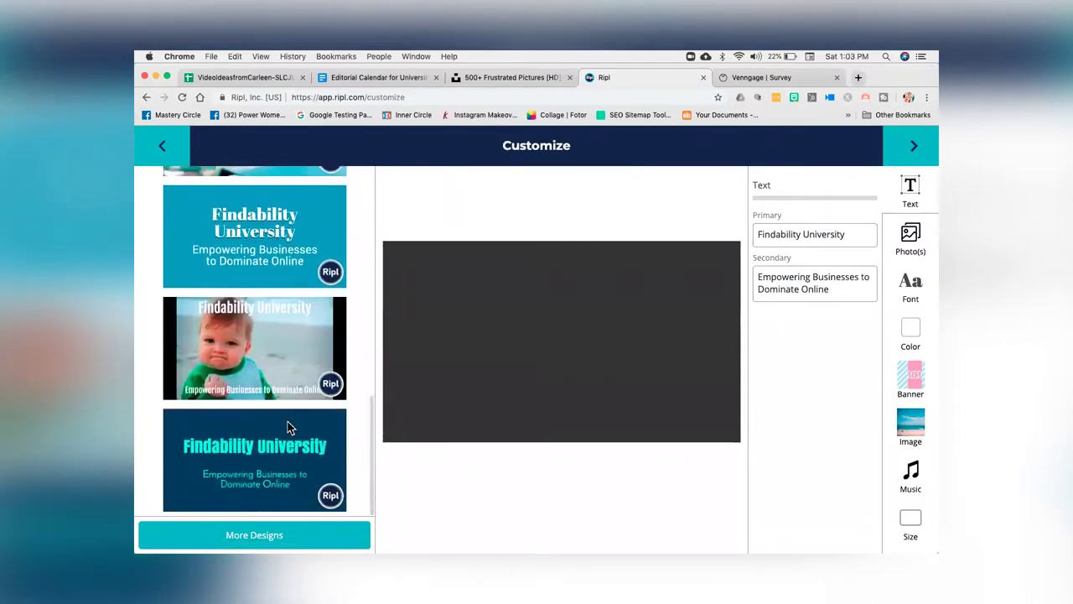
pyautogui.scroll(-6, 288, 426)
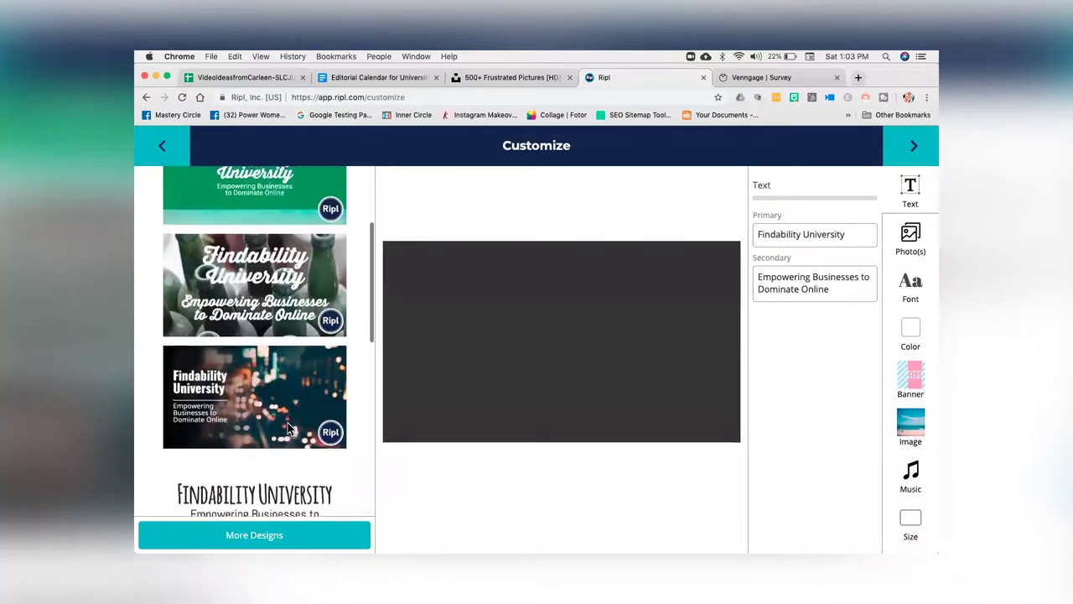
pyautogui.click(225, 394)
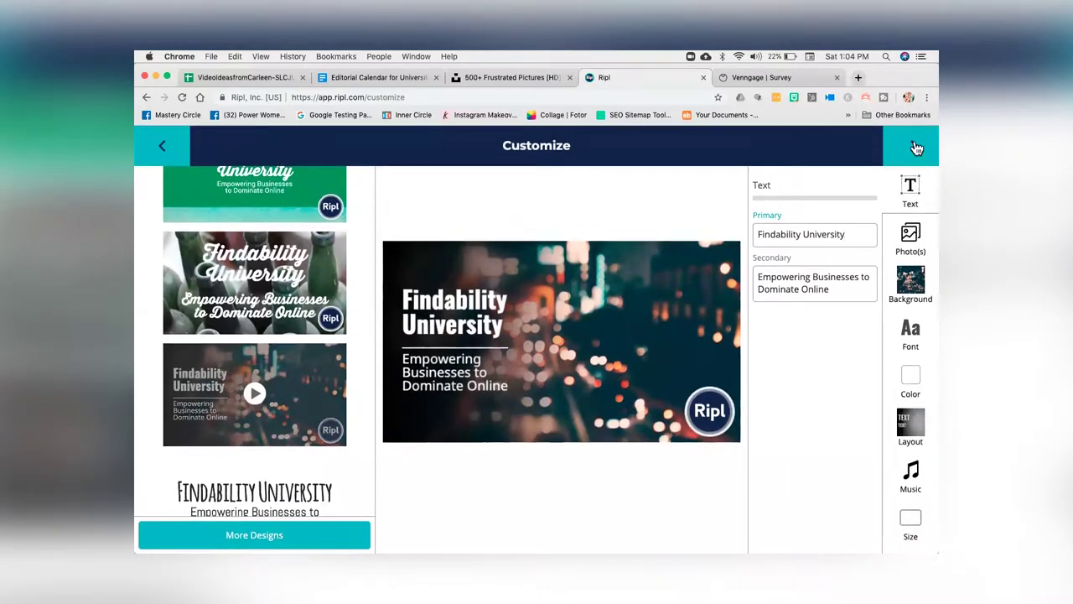
# Share the post in Image format to reach the Caption Your Post screen.
pyautogui.click(914, 147)
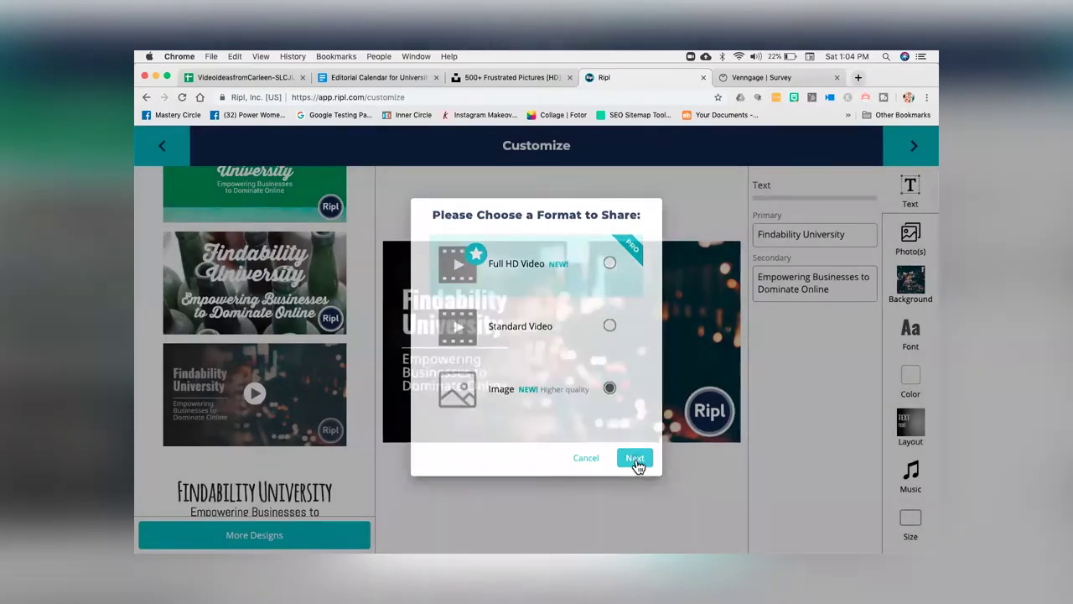
pyautogui.click(634, 461)
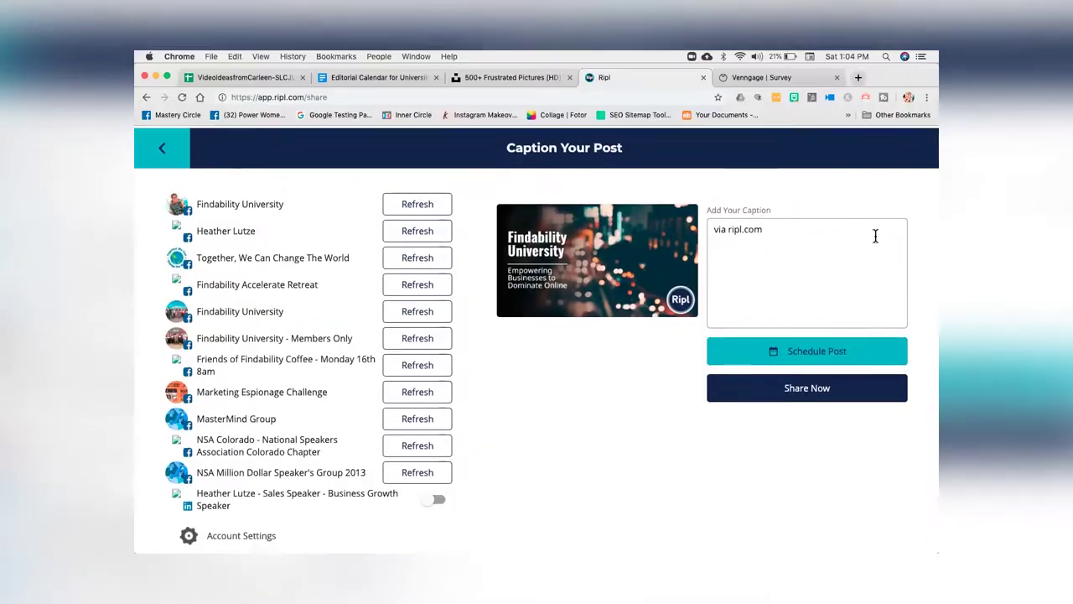
# Switch to the Venngage 'Pick 3 or more you like' template survey tab.
pyautogui.click(797, 78)
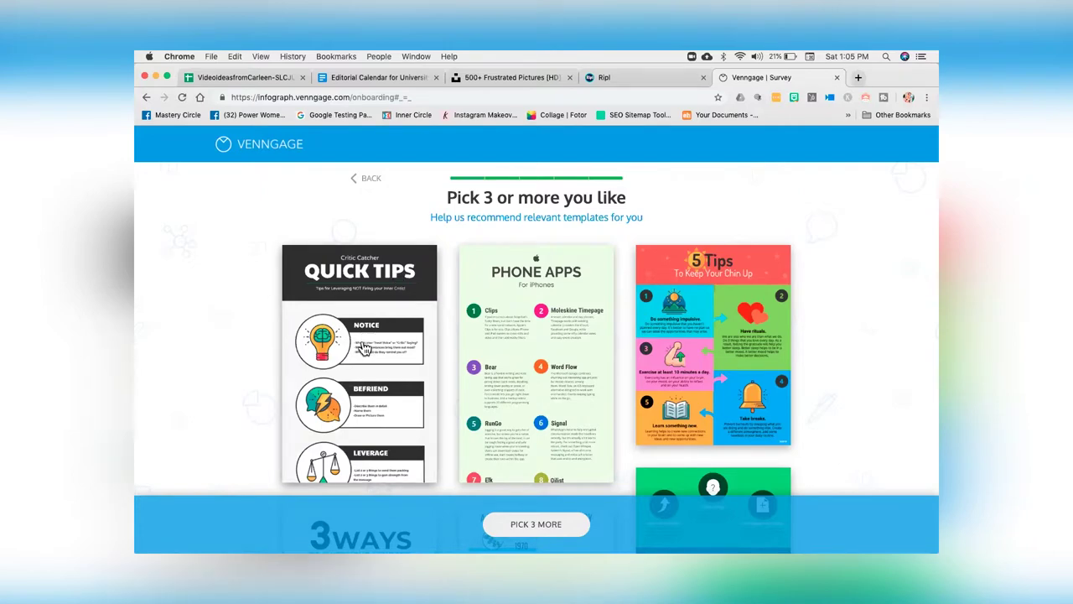
# Pick the Quick Tips, Phone Apps and 5 Tips templates in the survey and continue.
pyautogui.click(363, 348)
pyautogui.click(512, 405)
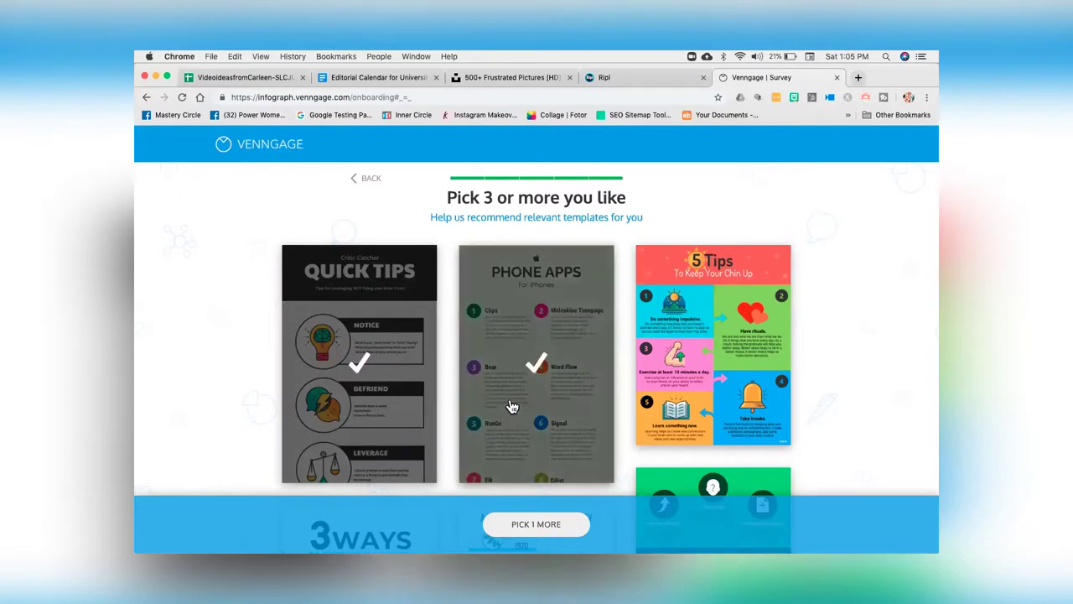
pyautogui.click(724, 419)
pyautogui.click(523, 532)
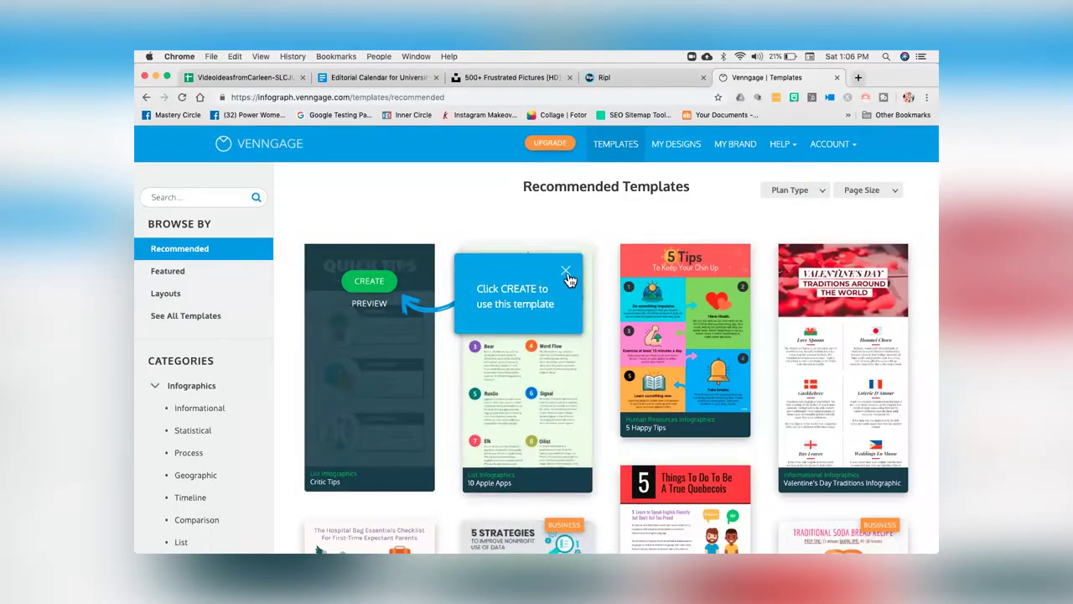
# Browse the recommended templates and create a design from Critic Tips.
pyautogui.click(567, 273)
pyautogui.scroll(-5, 576, 394)
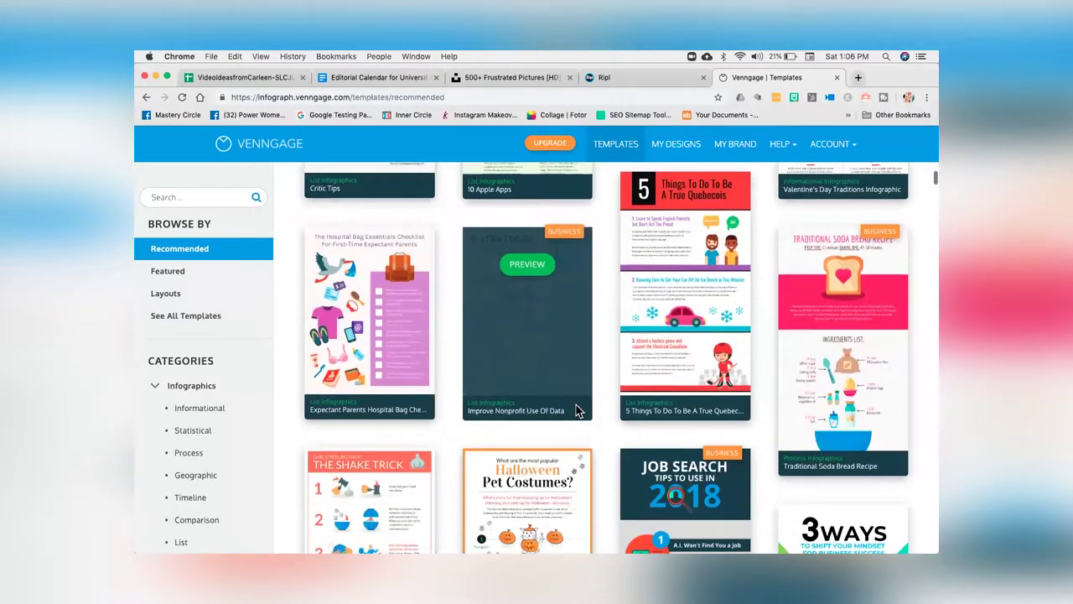
pyautogui.scroll(-5, 576, 410)
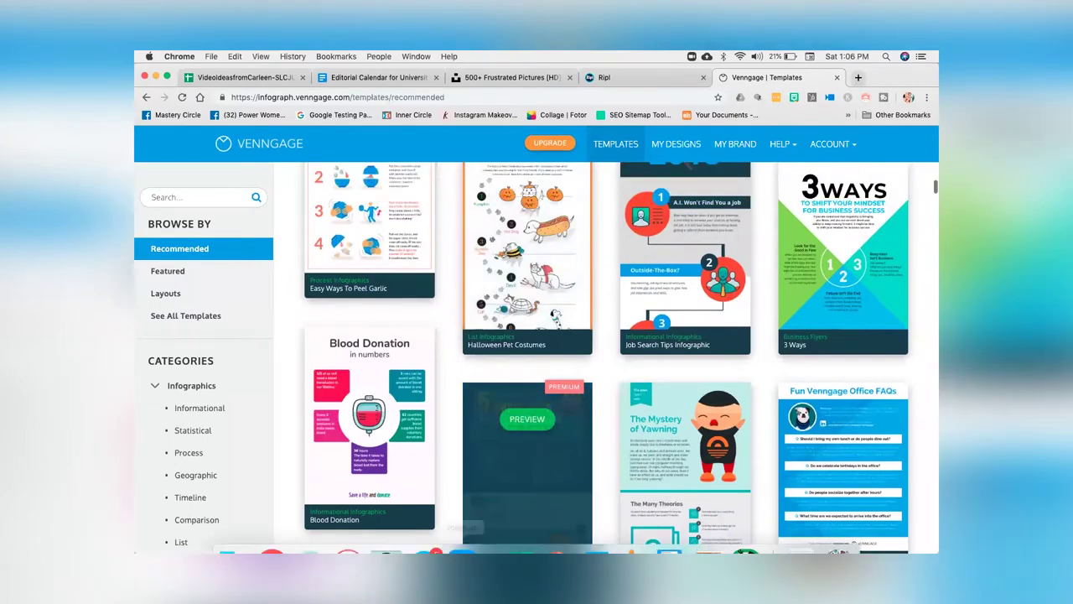
pyautogui.scroll(-10, 480, 353)
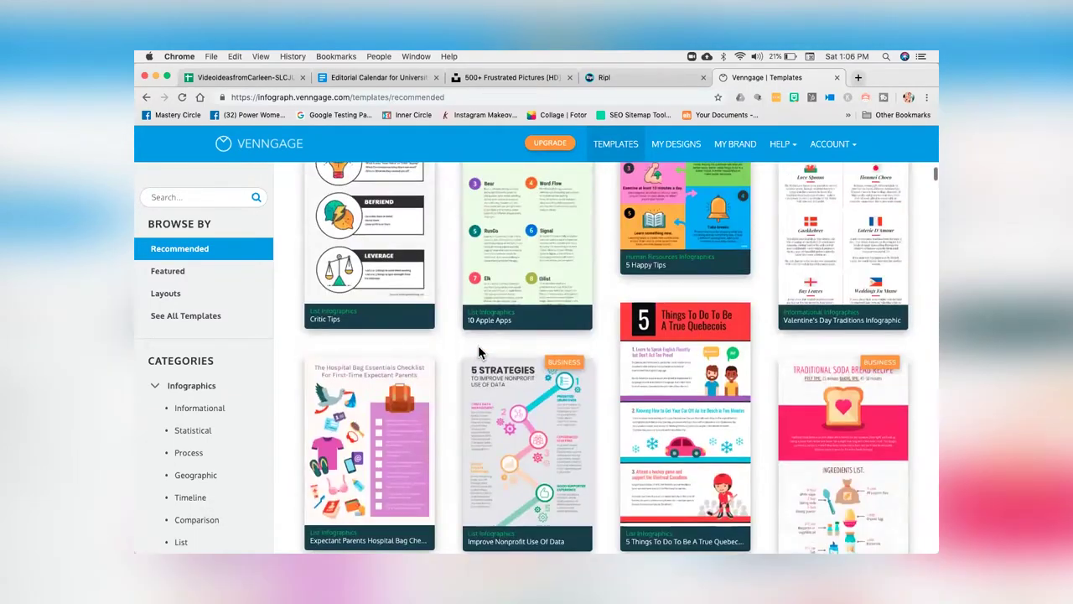
pyautogui.scroll(3, 480, 353)
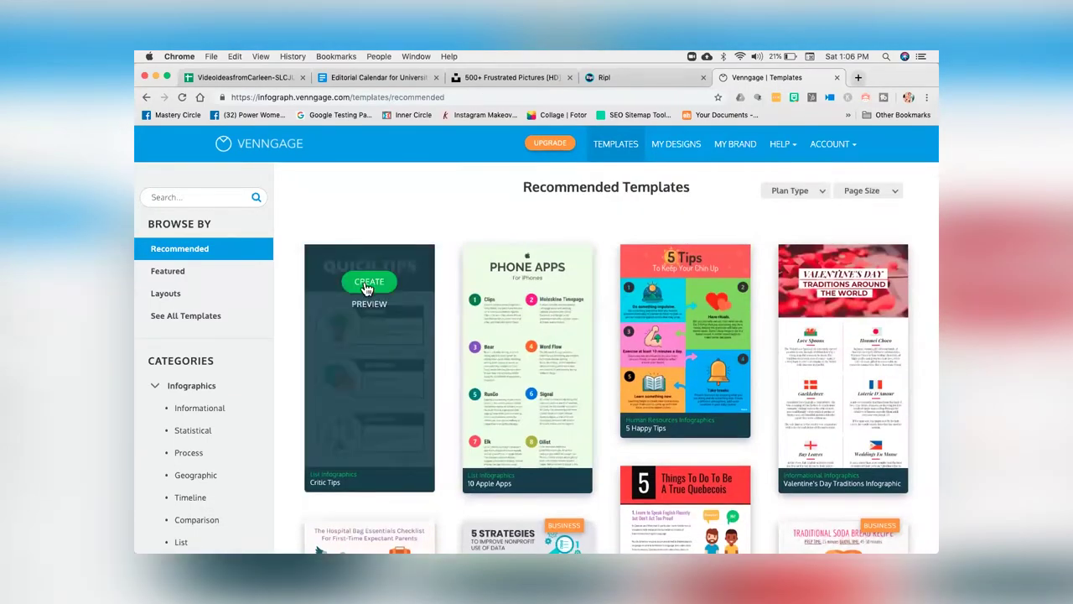
pyautogui.click(366, 284)
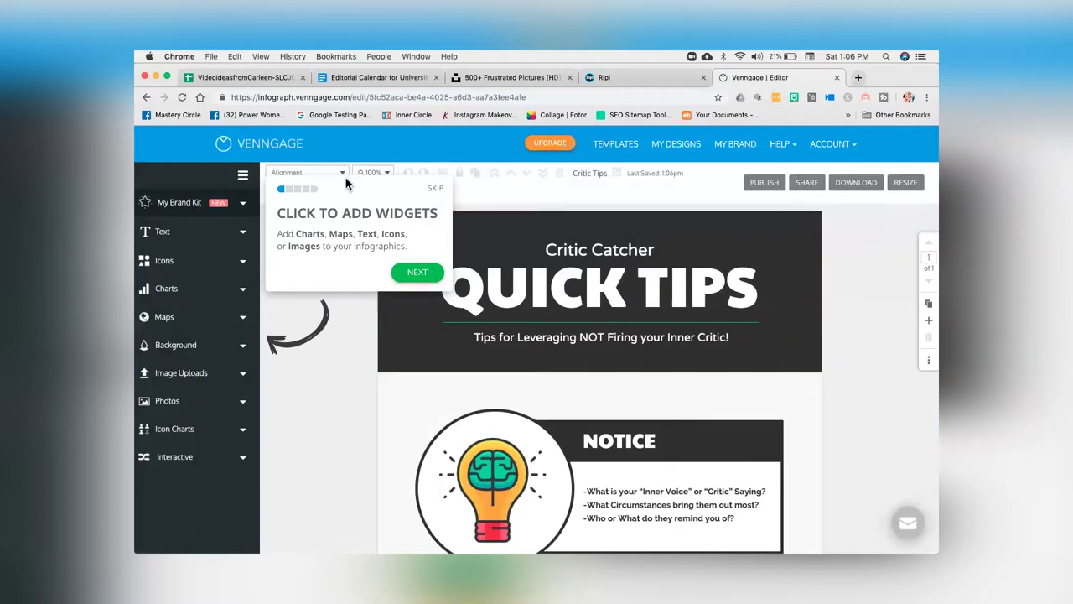
# Replace the 'Critic Catcher' pre-title with 'Findability Presents...'.
pyautogui.click(436, 190)
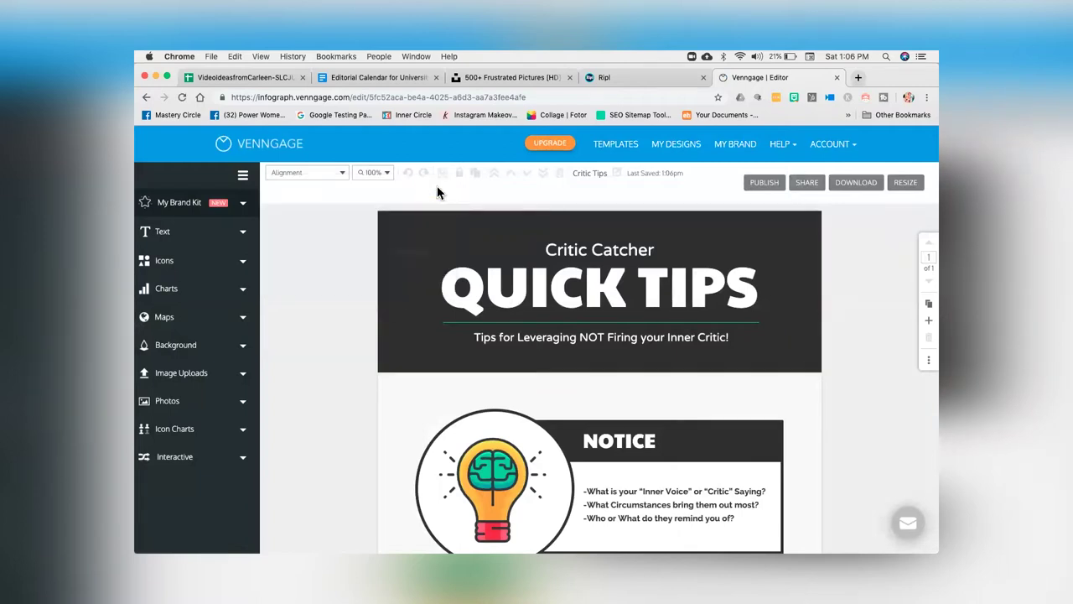
pyautogui.doubleClick(557, 254)
pyautogui.write('Fi')
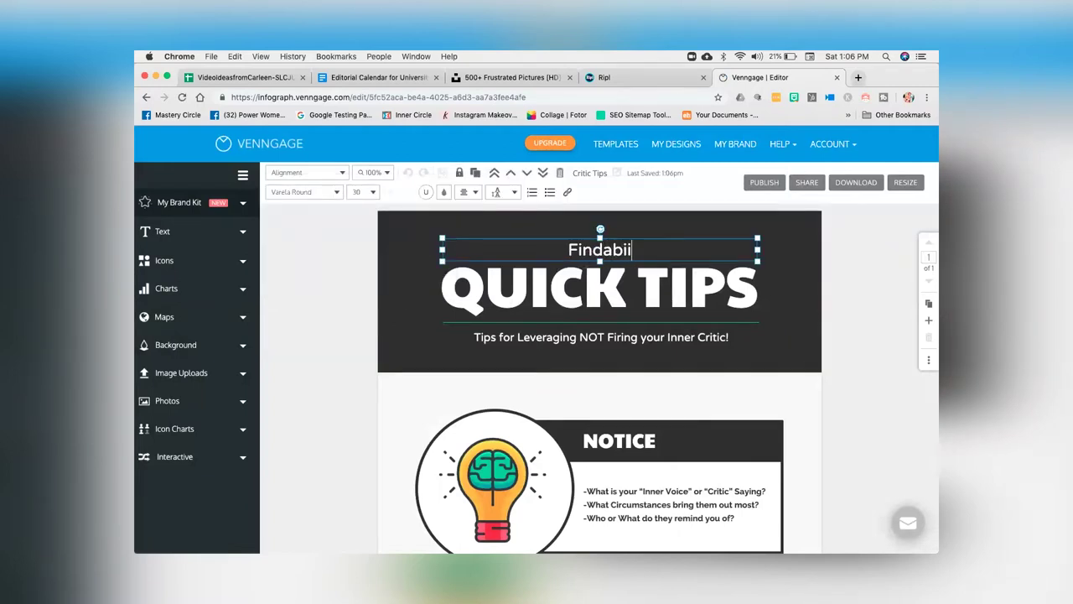
pyautogui.write('ndabilikty P')
pyautogui.press('BackSpace')
pyautogui.press('BackSpace')
pyautogui.press('BackSpace')
pyautogui.write('Presents...')
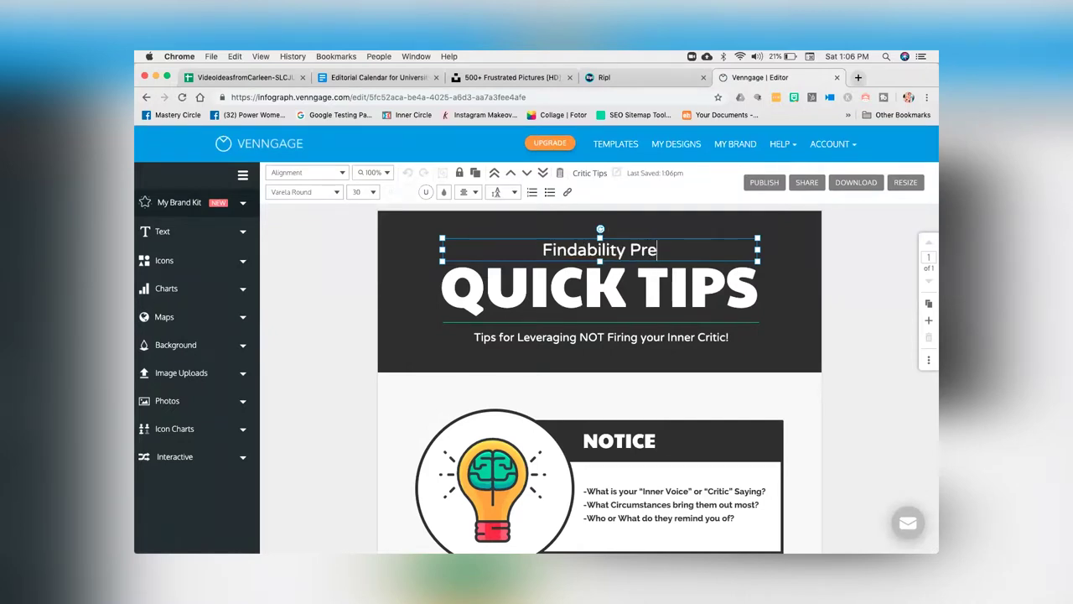
# Change the 'QUICK TIPS' title to 'SEO Quick'.
pyautogui.doubleClick(568, 282)
pyautogui.write('SEO quic')
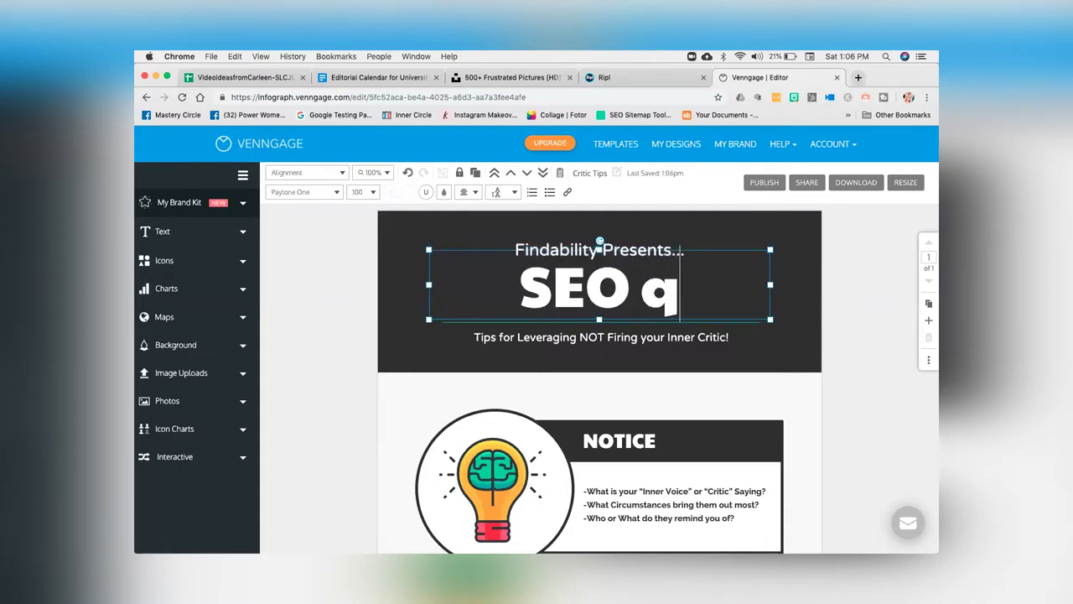
pyautogui.press('BackSpace')
pyautogui.press('BackSpace')
pyautogui.press('BackSpace')
pyautogui.write('Quick')
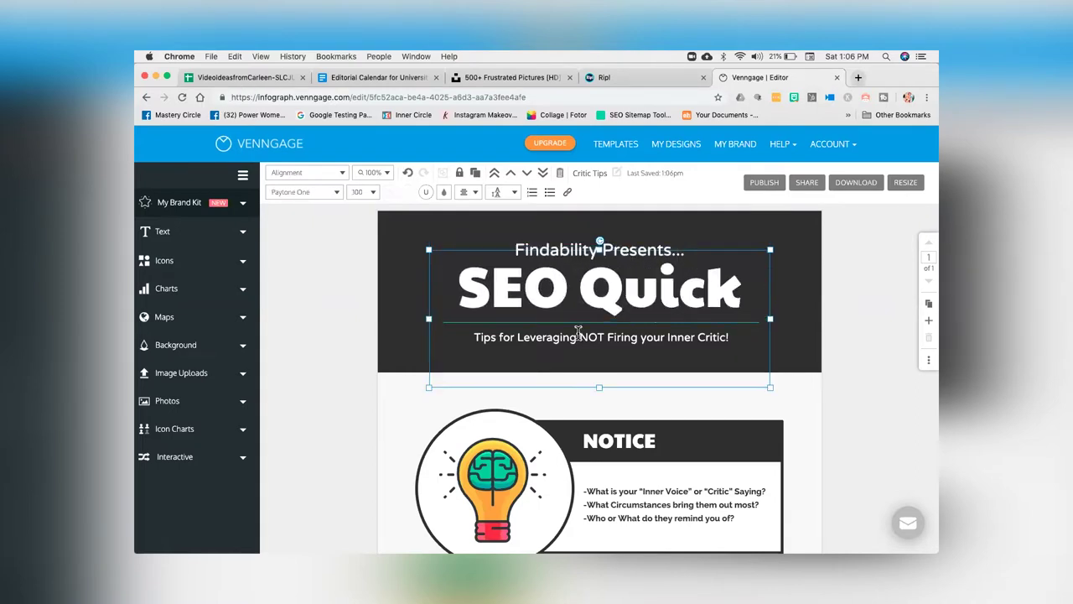
pyautogui.click(676, 357)
# Set the subtitle to 'Empowering Businesses to Dominate Online'.
pyautogui.click(673, 335)
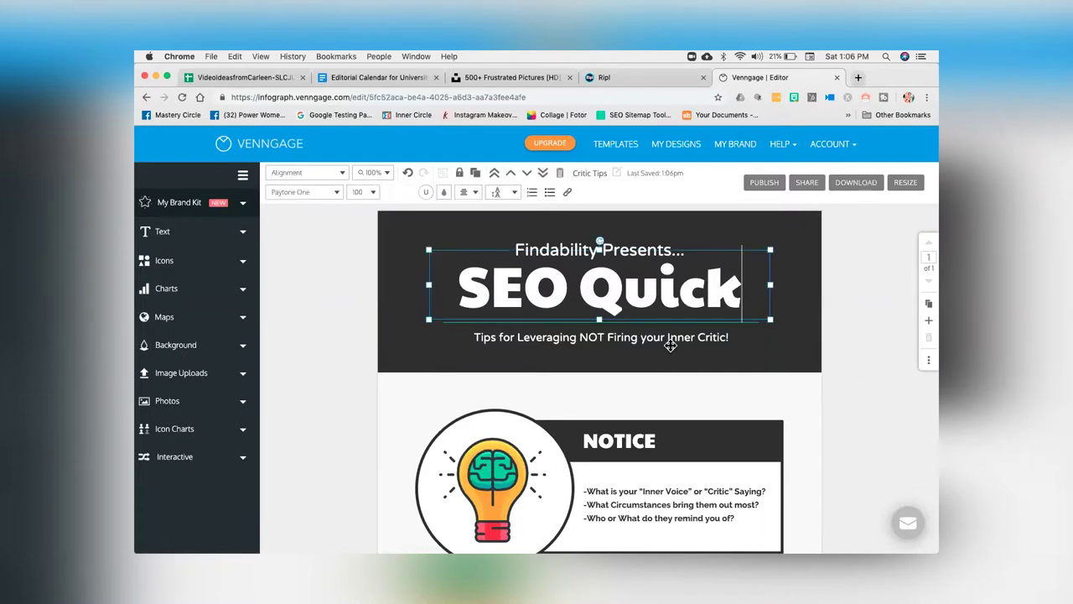
pyautogui.doubleClick(667, 337)
pyautogui.write('Em')
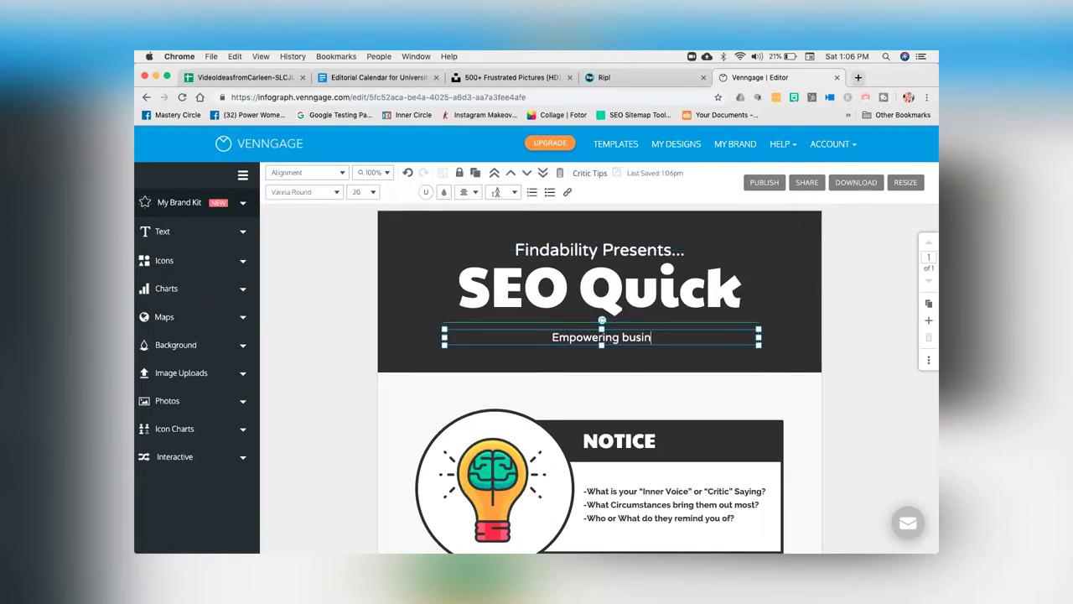
pyautogui.write('powering Businesses to domin')
pyautogui.press('BackSpace')
pyautogui.press('BackSpace')
pyautogui.press('BackSpace')
pyautogui.press('BackSpace')
pyautogui.press('BackSpace')
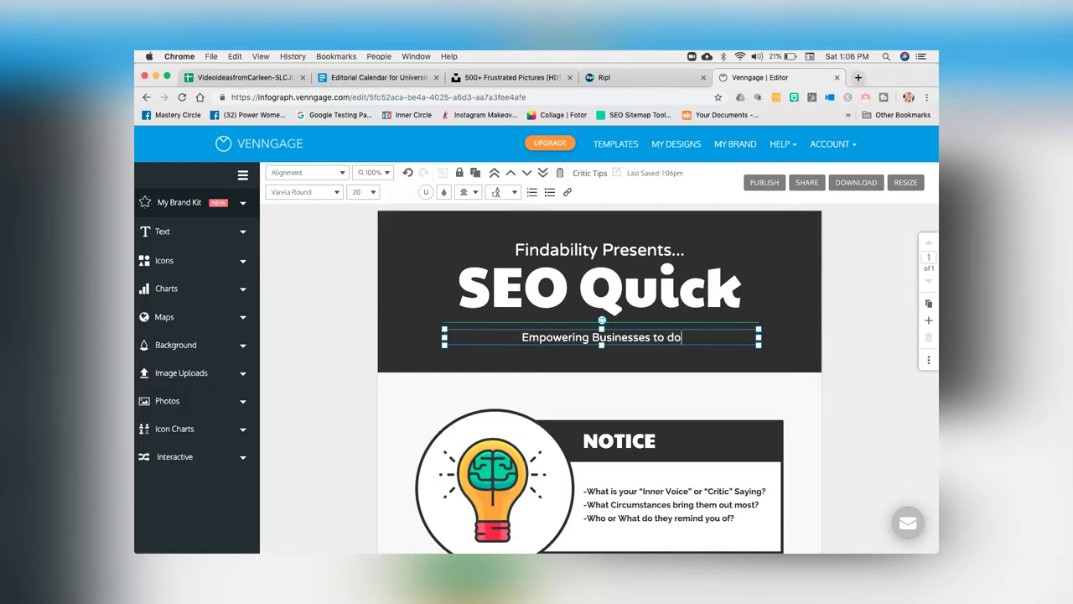
pyautogui.write('Dominate Online')
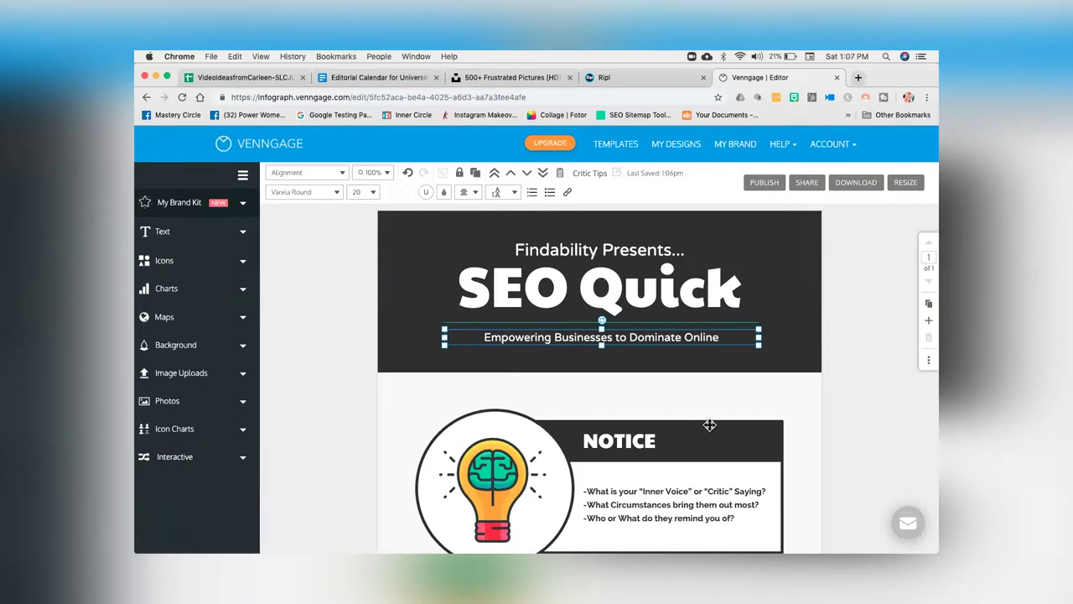
# Type new 'Let's…' headings over the NOTICE, BEFRIEND and LEVERAGE section titles.
pyautogui.click(812, 408)
pyautogui.scroll(-3, 810, 407)
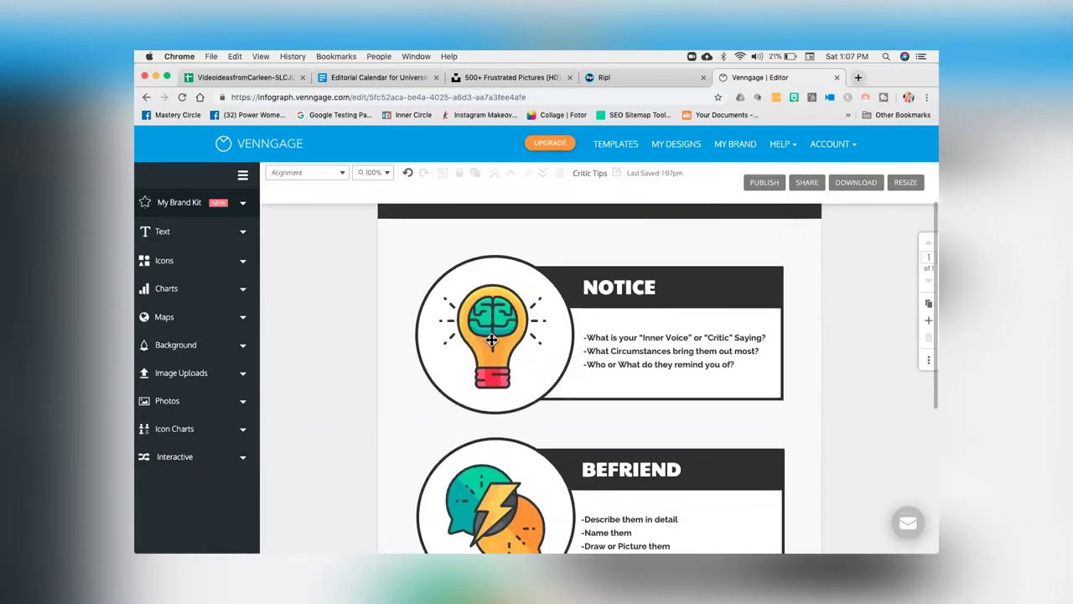
pyautogui.doubleClick(609, 288)
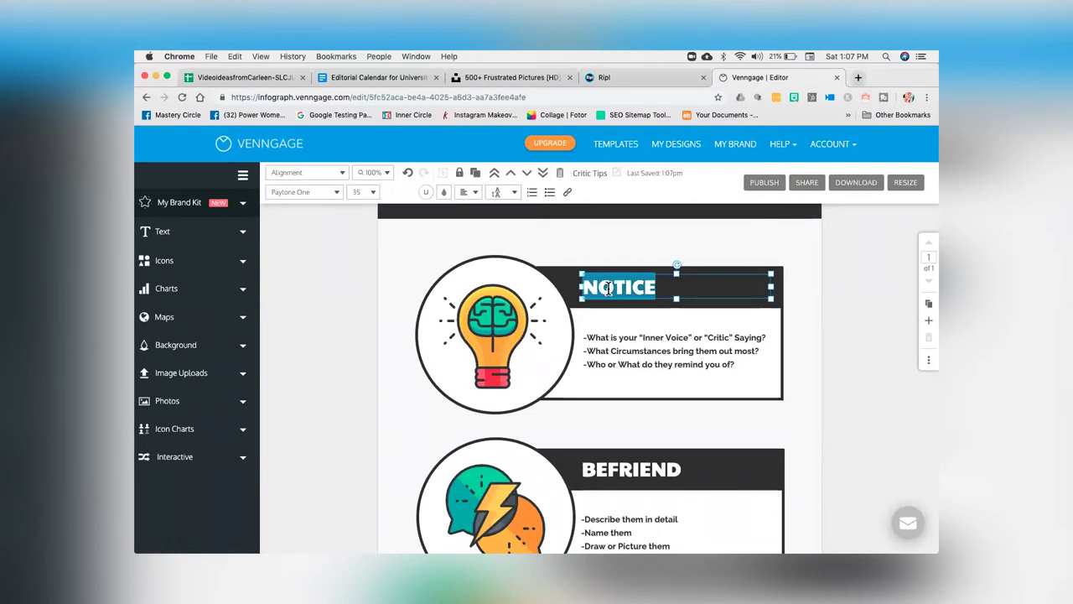
pyautogui.write('Lets Chat')
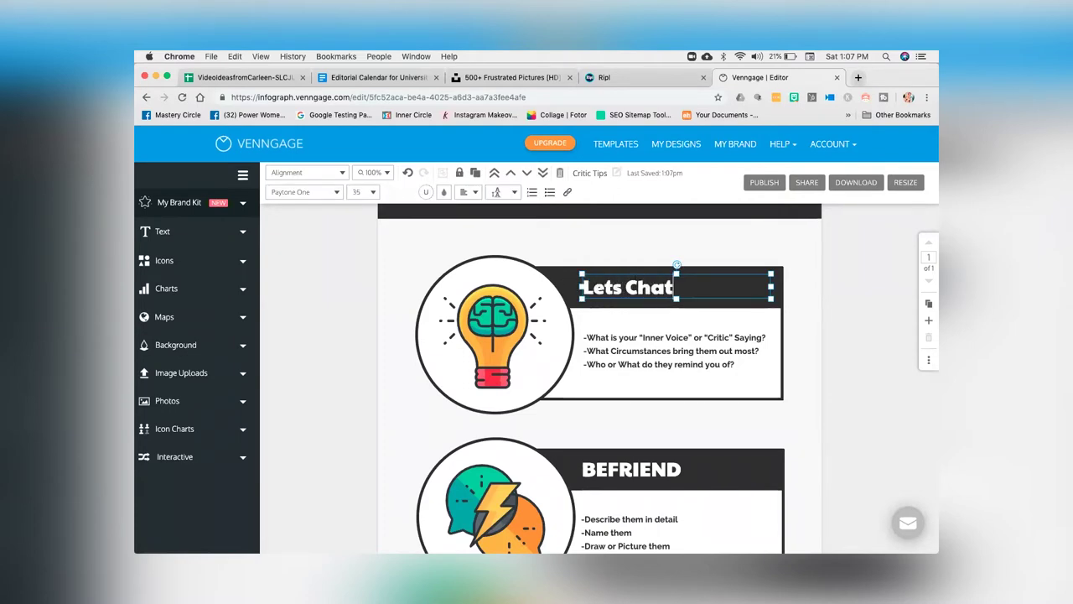
pyautogui.scroll(-3, 625, 347)
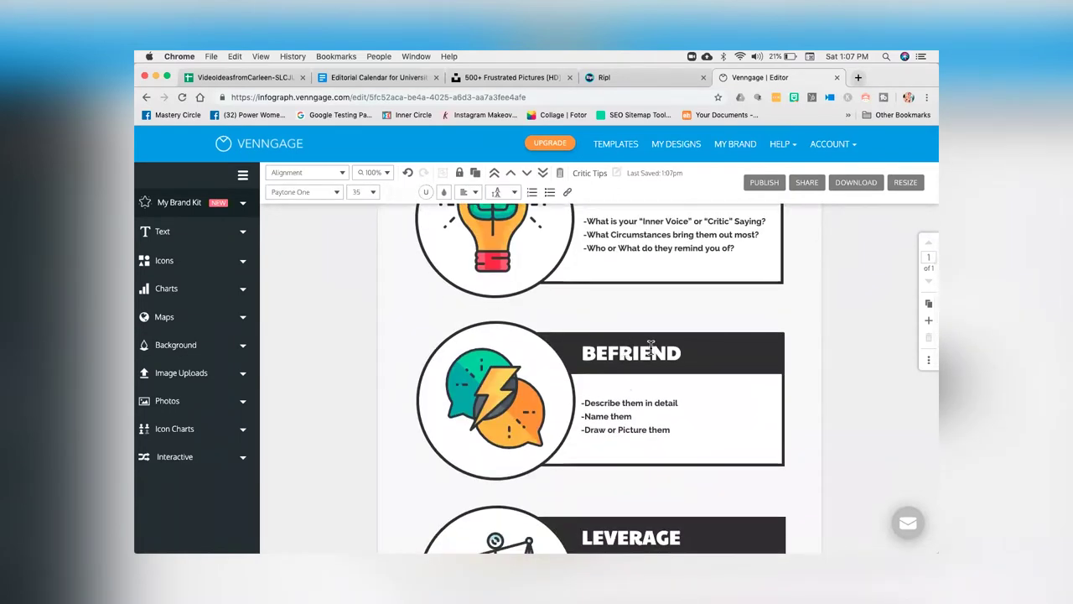
pyautogui.doubleClick(651, 350)
pyautogui.write("Le't")
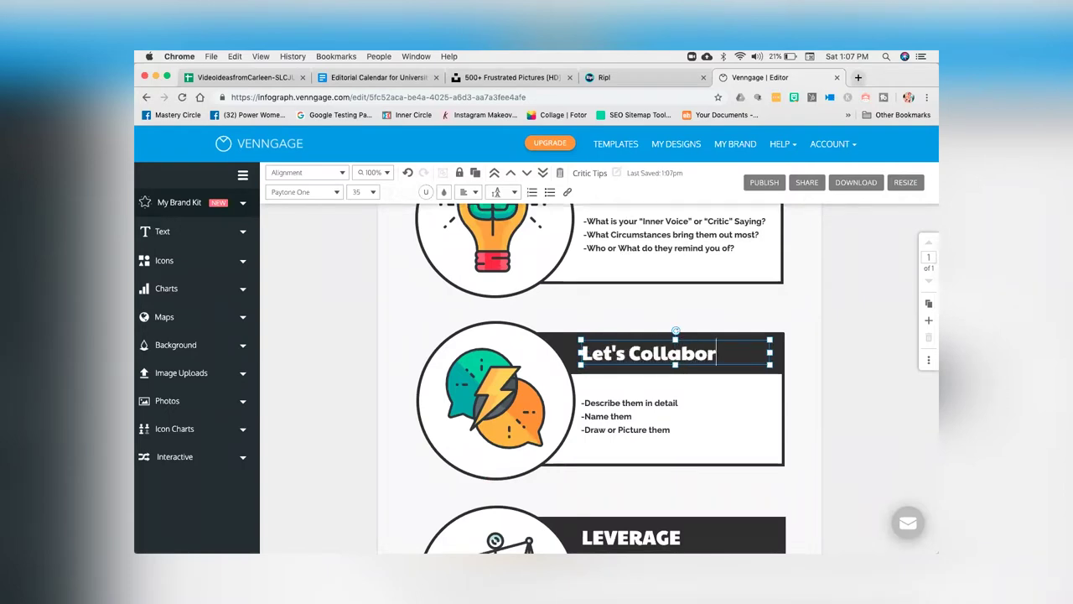
pyautogui.scroll(-3, 697, 418)
pyautogui.doubleClick(643, 370)
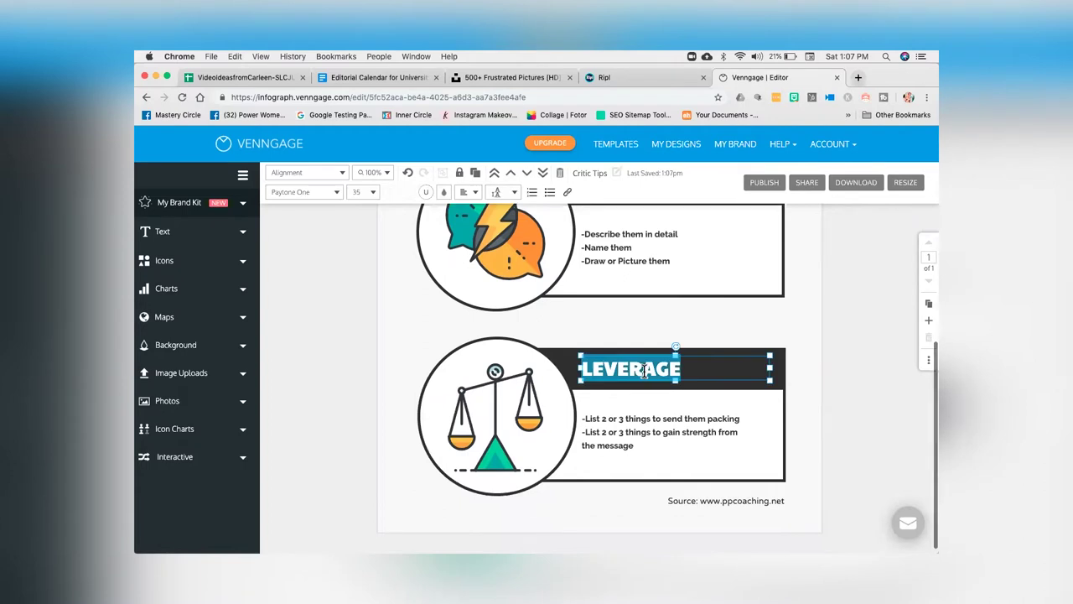
pyautogui.write("Let's Implement")
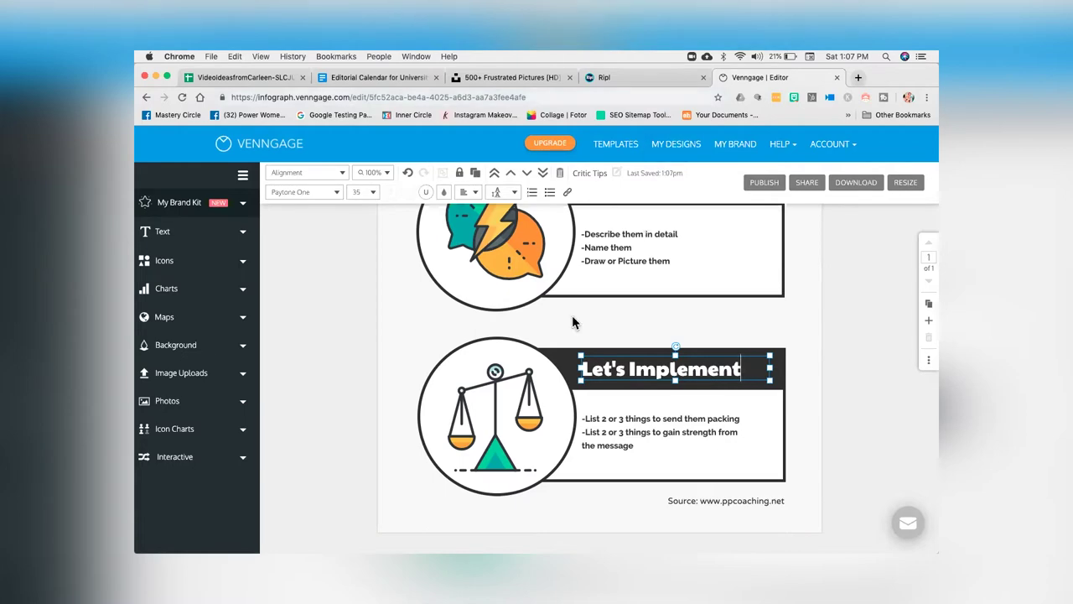
pyautogui.scroll(2, 539, 508)
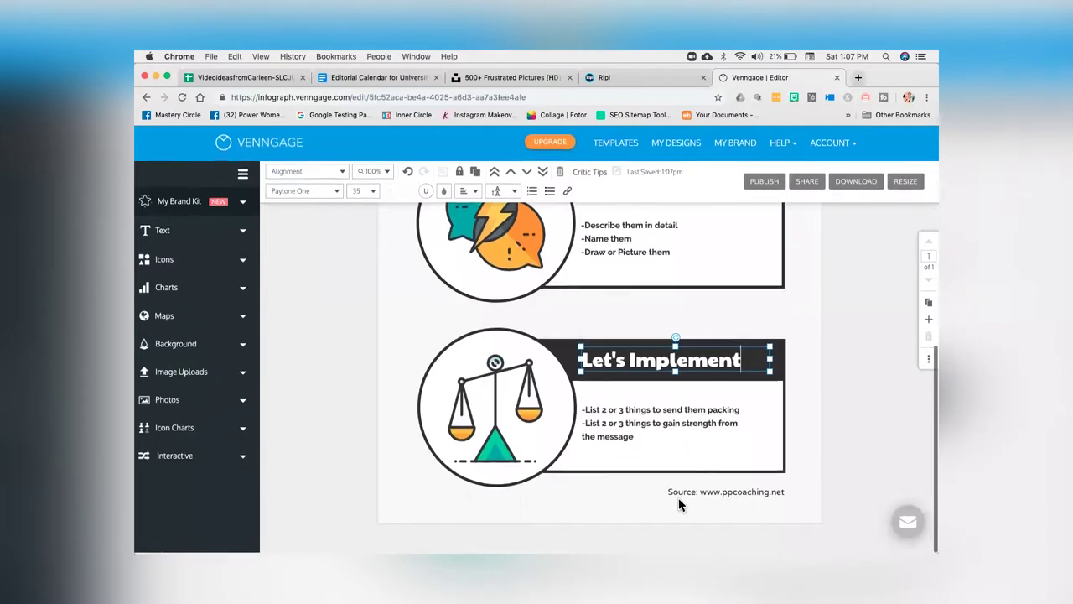
# Overwrite the Source footer line with the website 'findbility.com'.
pyautogui.click(709, 500)
pyautogui.doubleClick(709, 492)
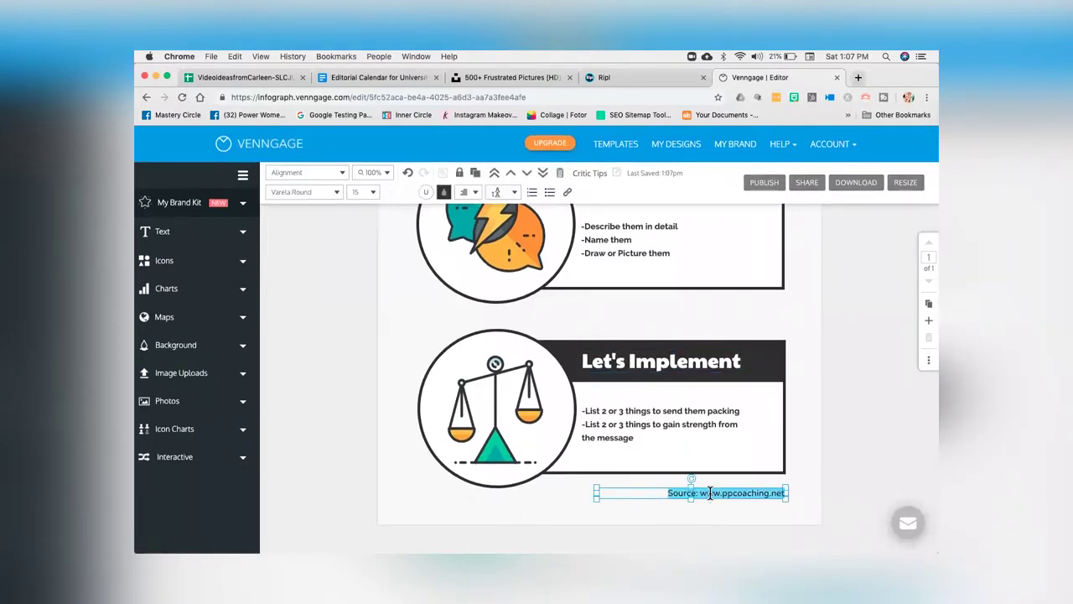
pyautogui.write('fir')
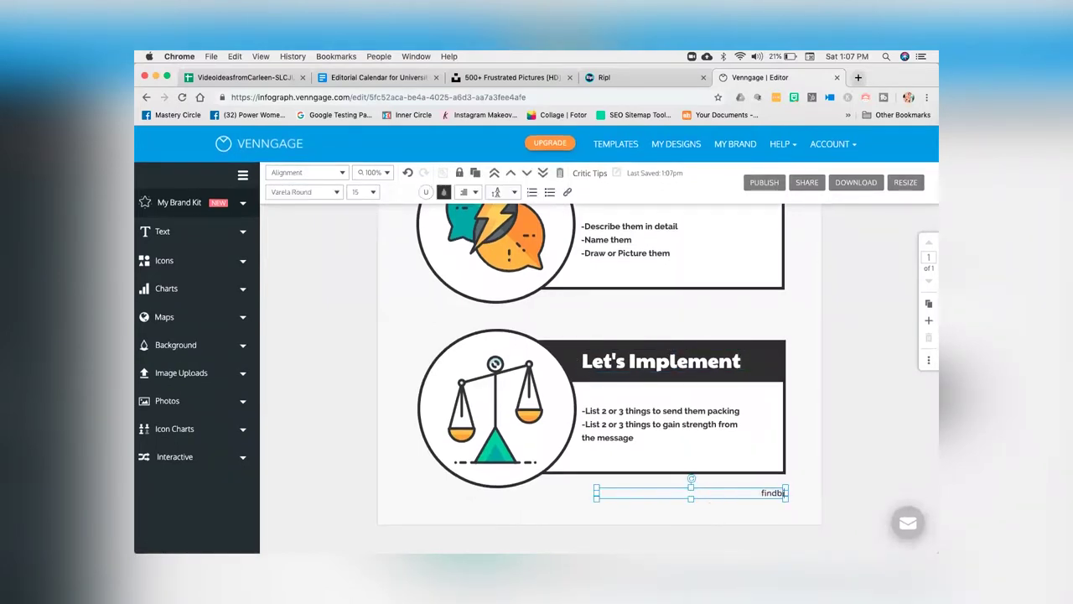
pyautogui.click(872, 497)
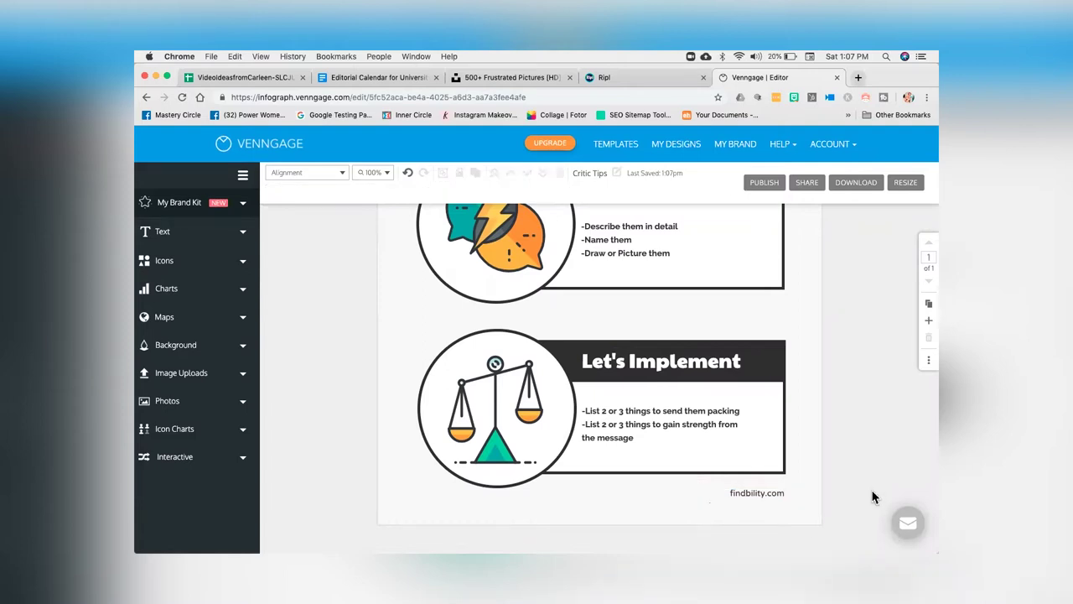
pyautogui.click(767, 183)
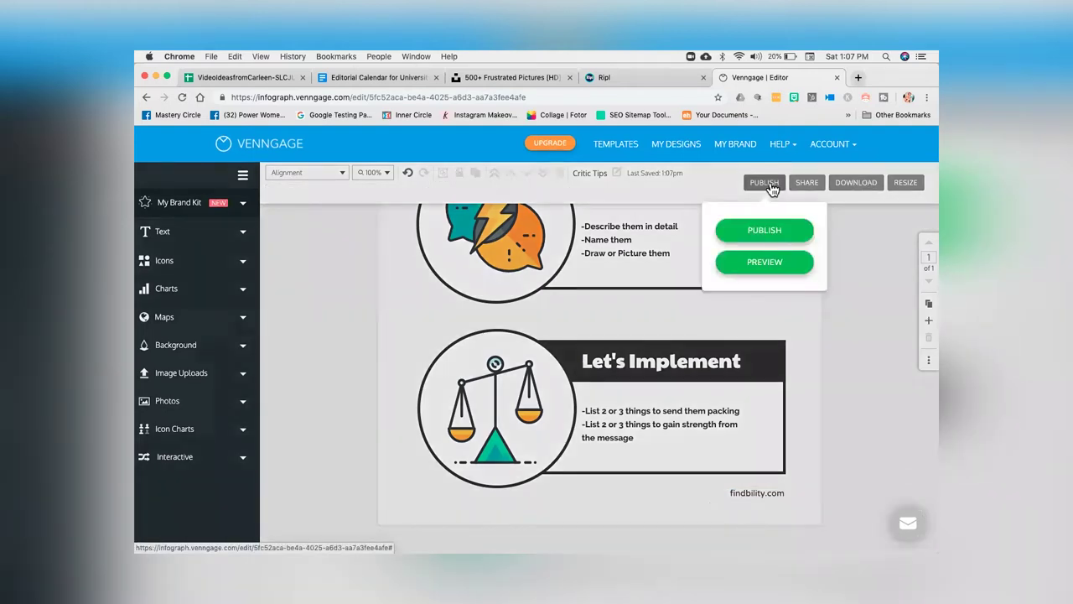
# Publish the infographic titled 'Critic Tips' to generate its share URL and embed code.
pyautogui.click(770, 233)
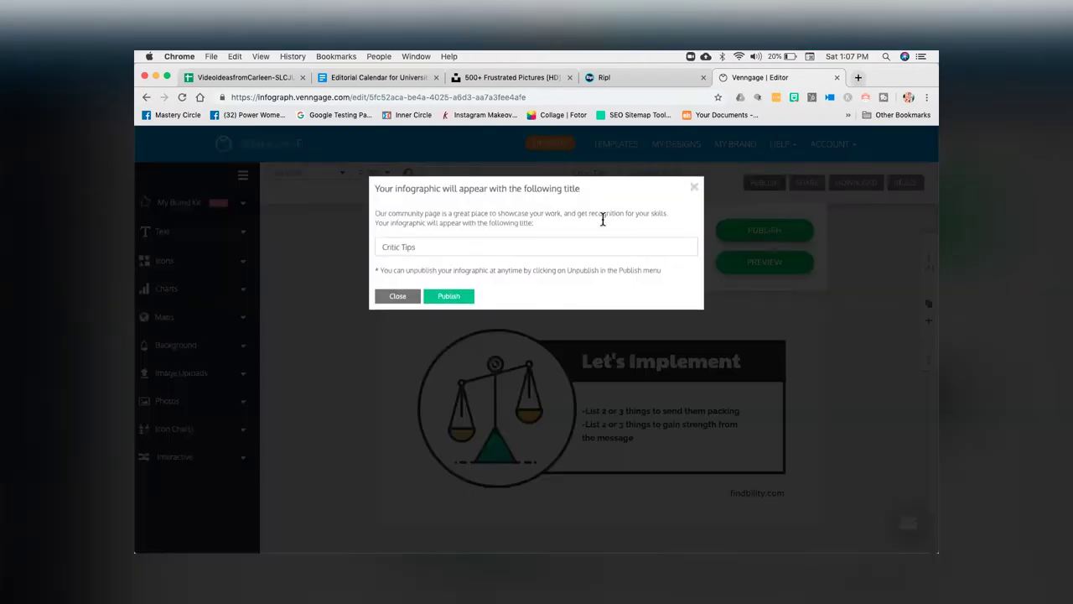
pyautogui.click(449, 296)
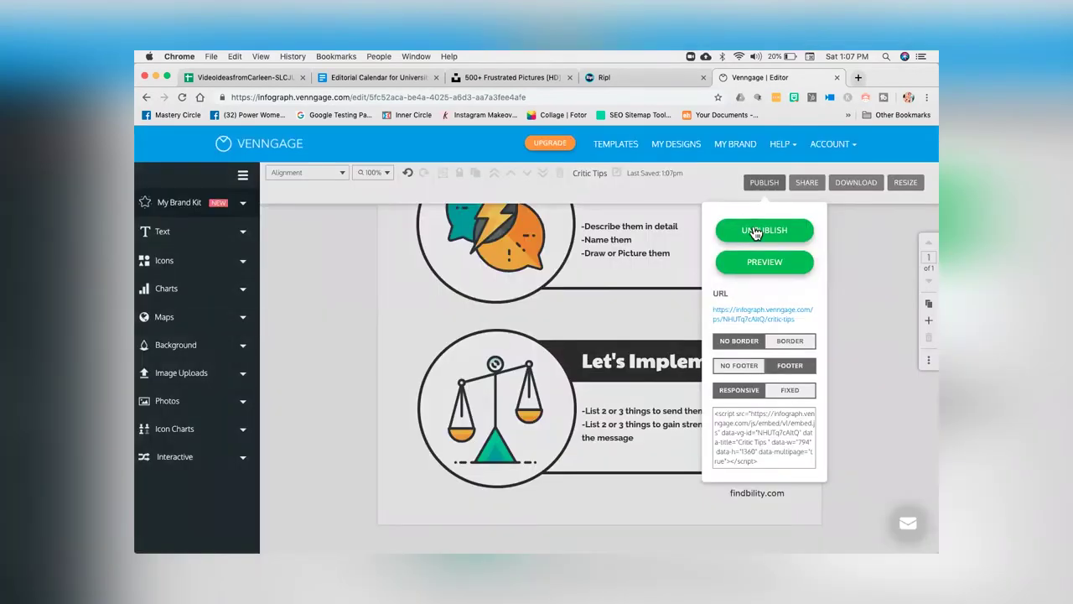
pyautogui.click(856, 386)
pyautogui.scroll(10, 855, 385)
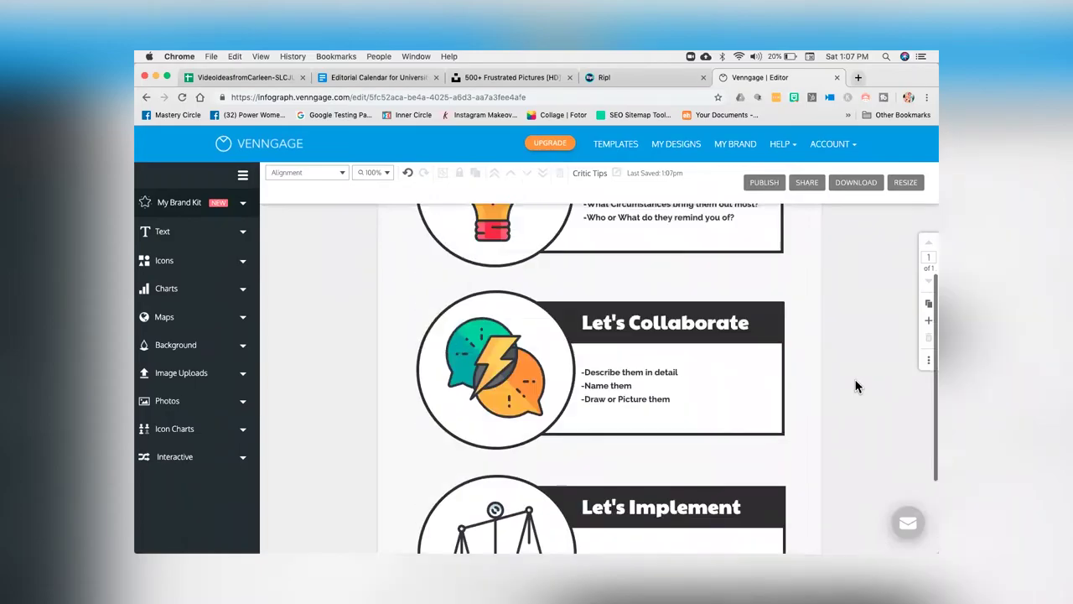